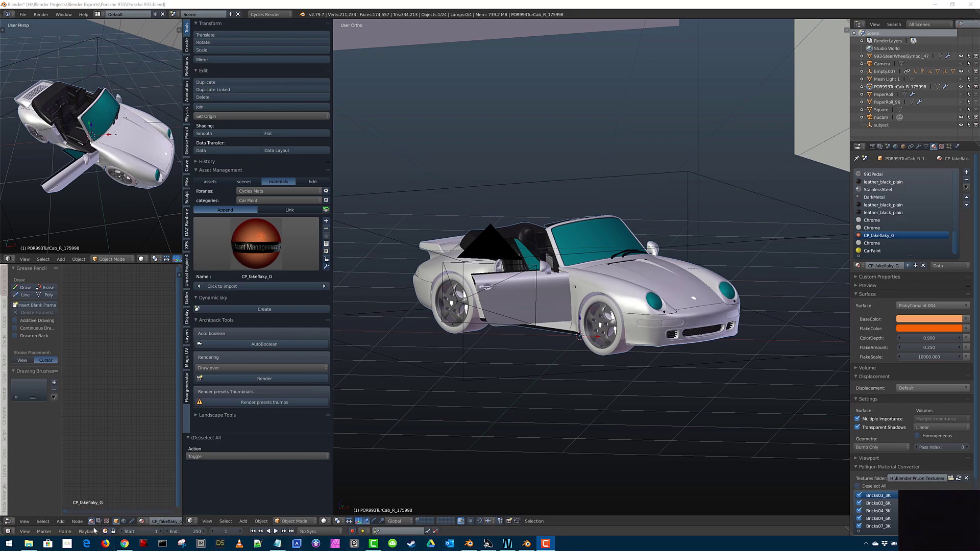
- Switch to Chrome and review the Asset Management add-on's developer page, Blender Market listing and documentation links
left_click(124, 543)
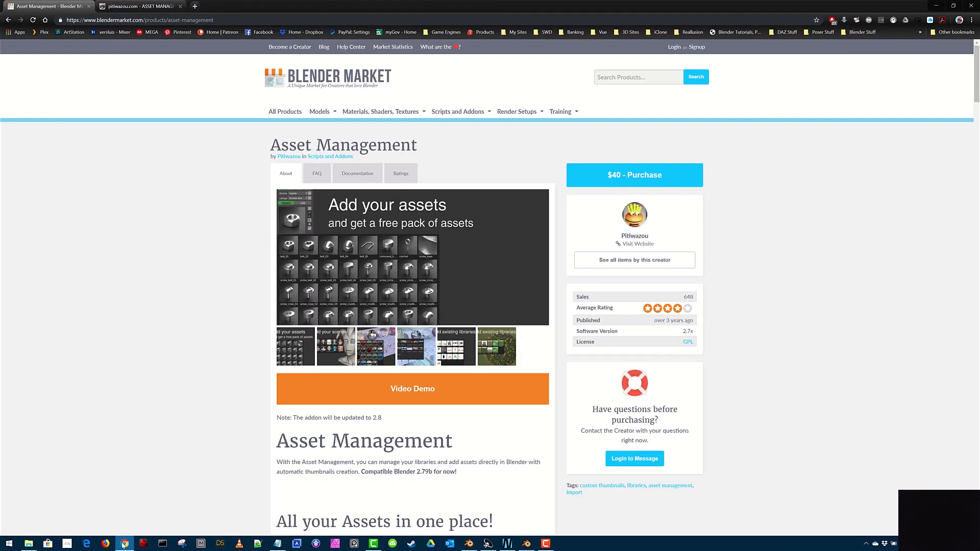
left_click(136, 6)
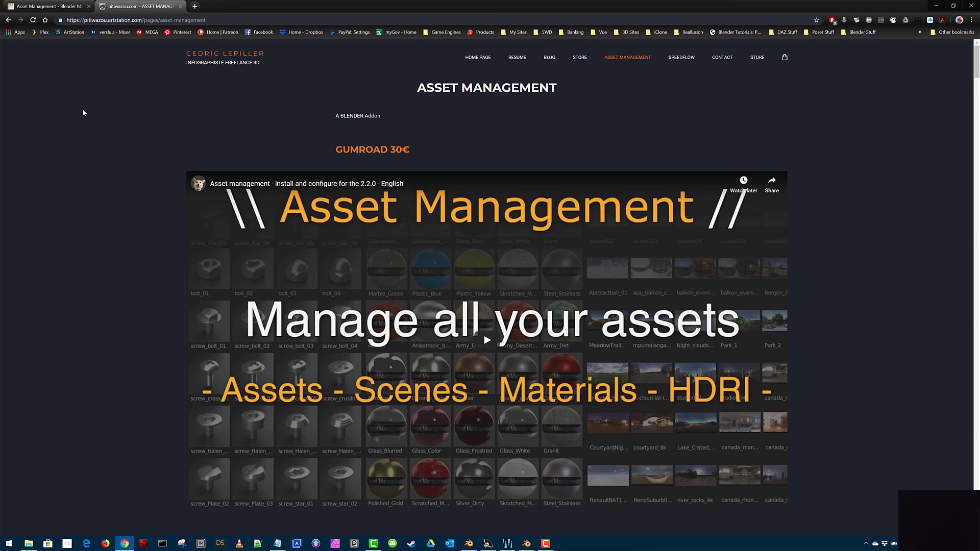
left_click(45, 6)
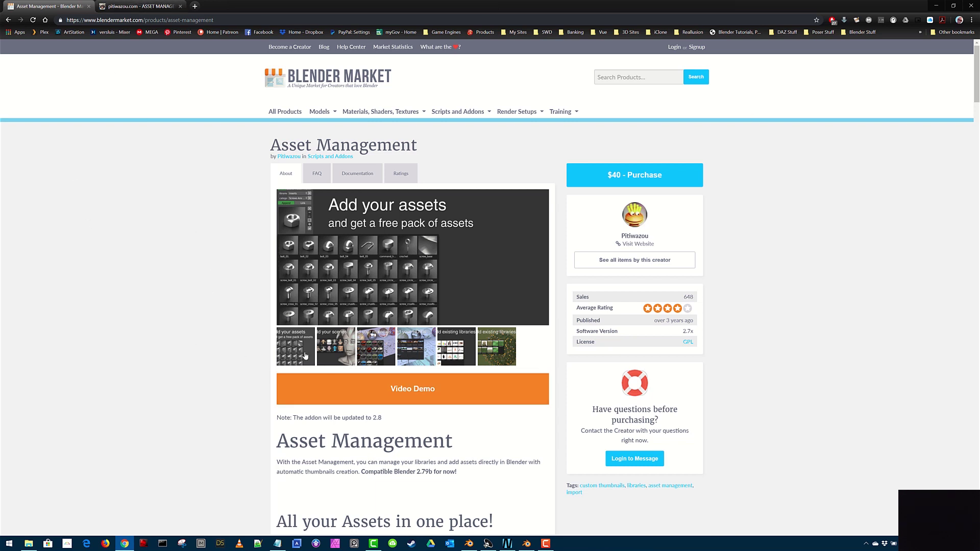
left_click(358, 173)
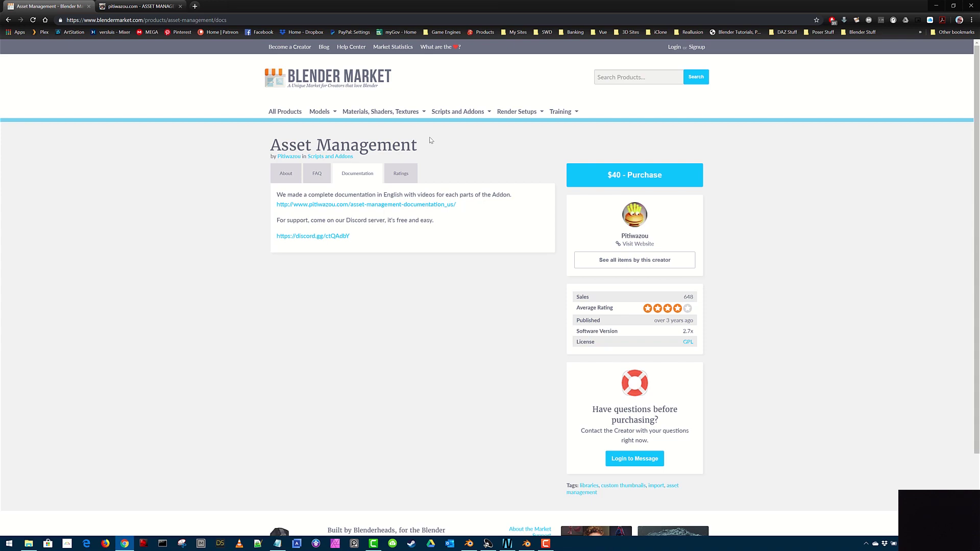
left_click(284, 176)
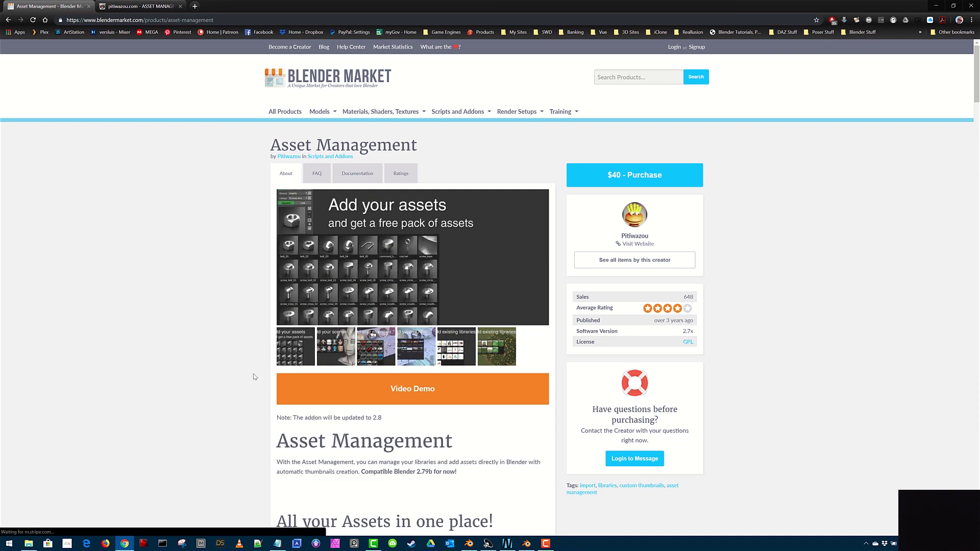
- View the listing's gallery images on adding scenes, materials, HDRIs and existing libraries
left_click(342, 348)
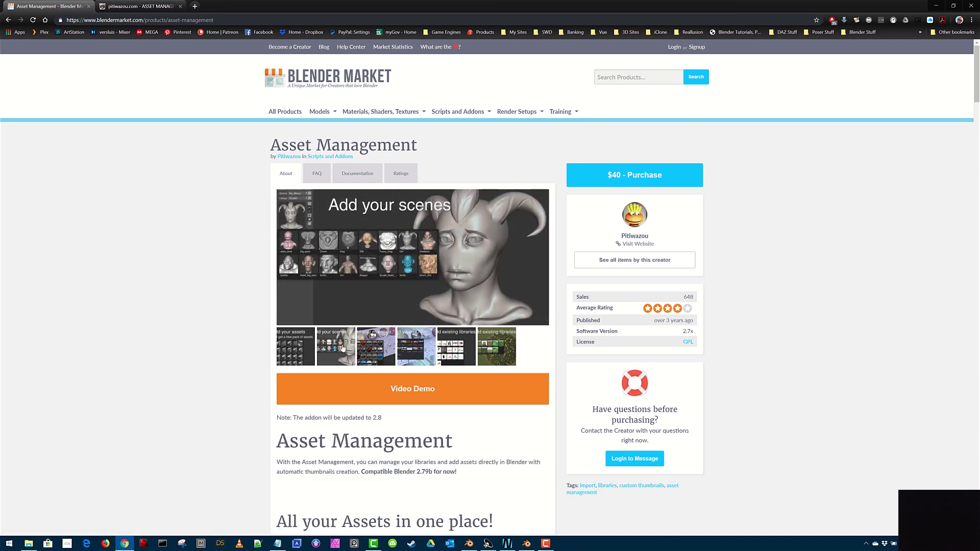
left_click(373, 348)
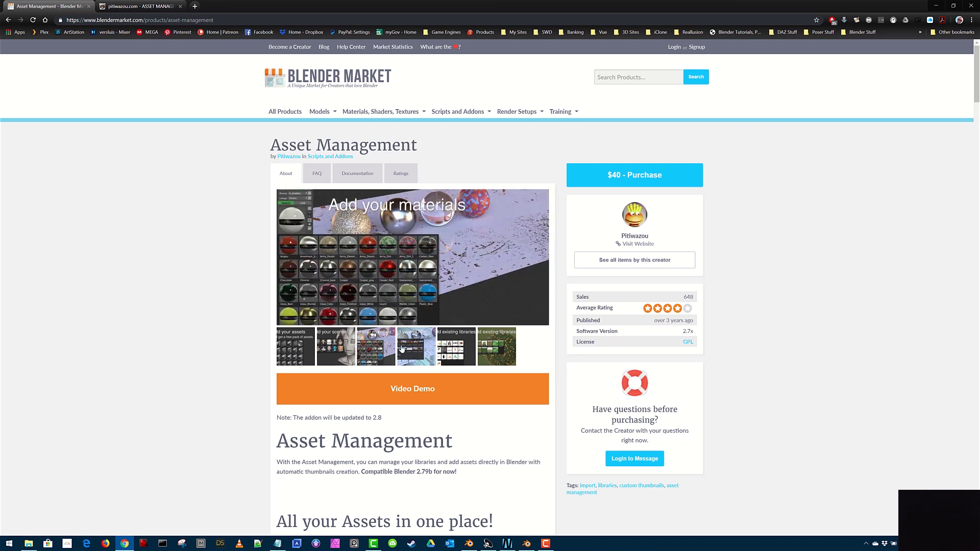
left_click(413, 352)
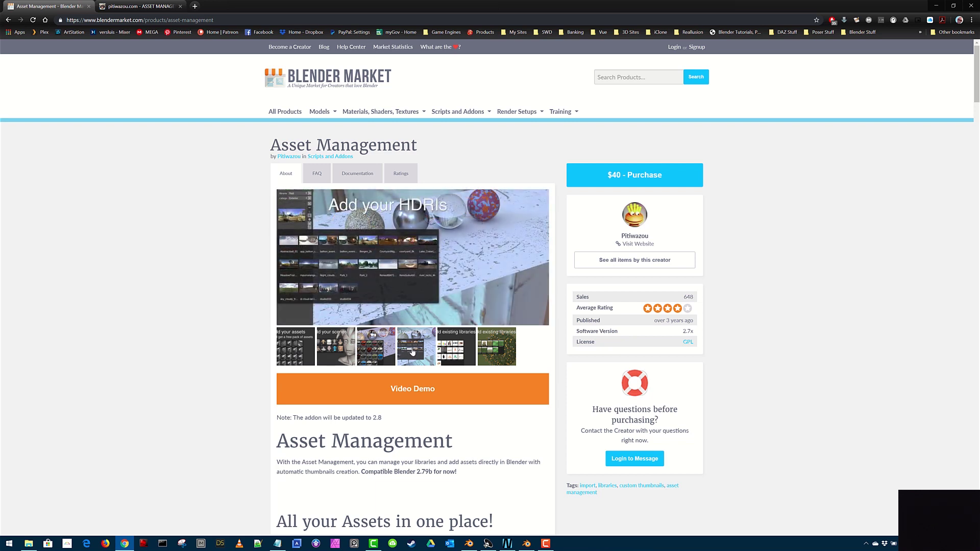
left_click(461, 351)
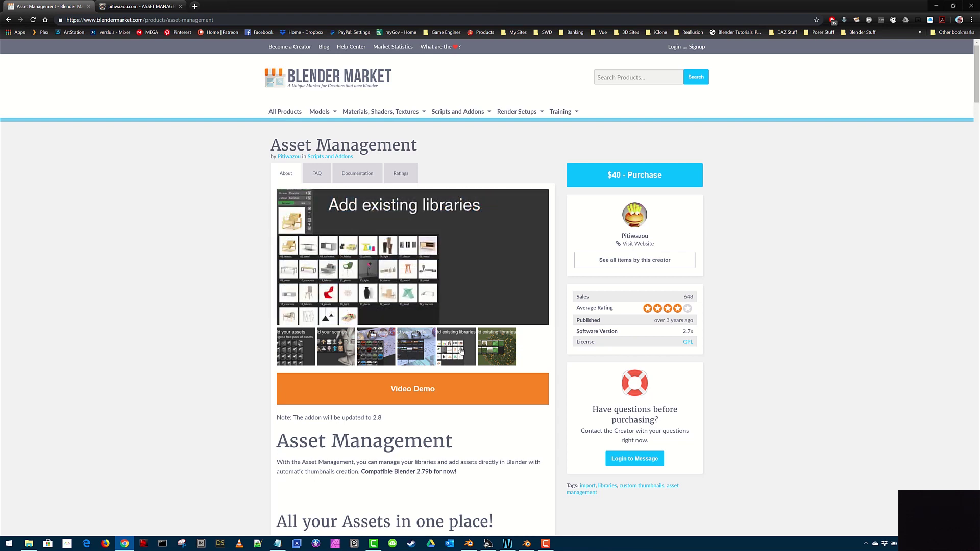
left_click(508, 351)
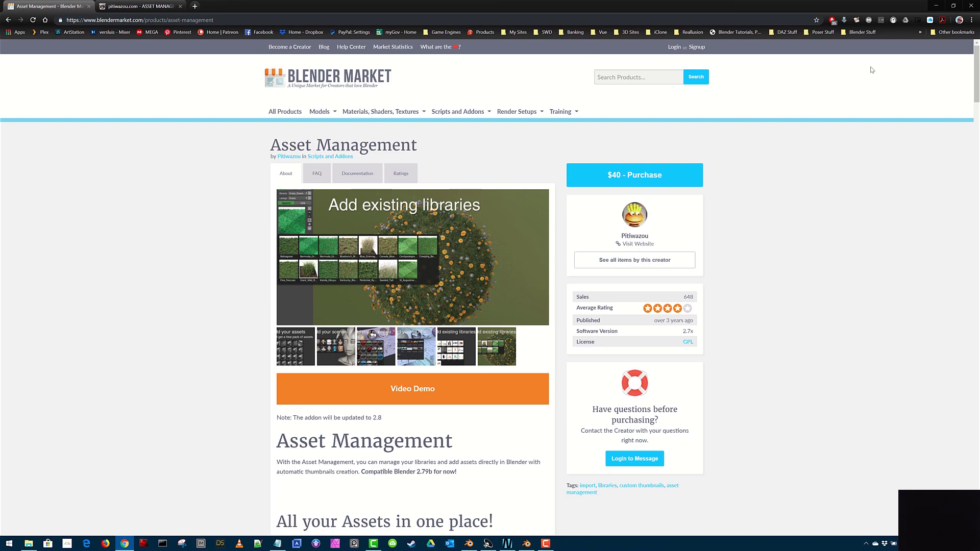
- Switch back to Blender, set Asset Management to assets and reveal the options for adding or removing libraries
left_click(937, 6)
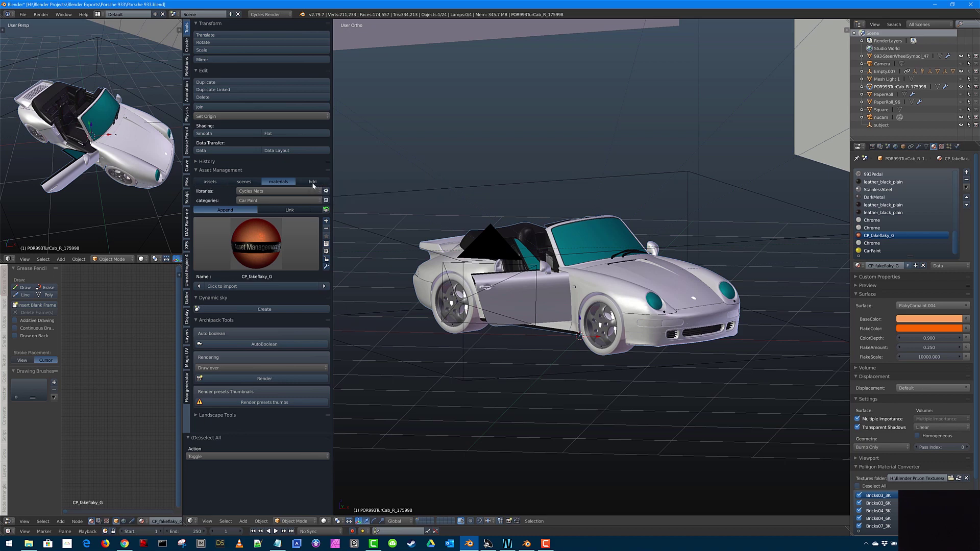
left_click(219, 182)
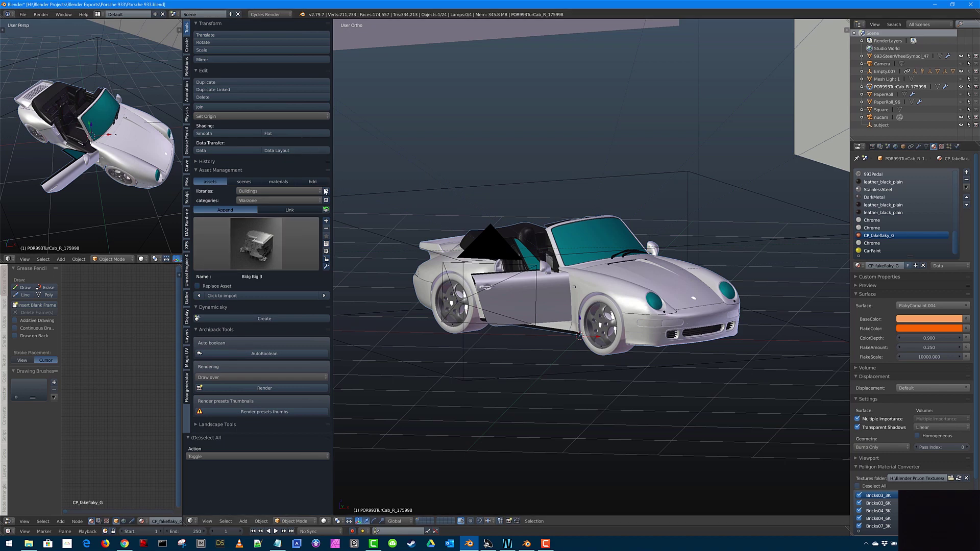
left_click(326, 191)
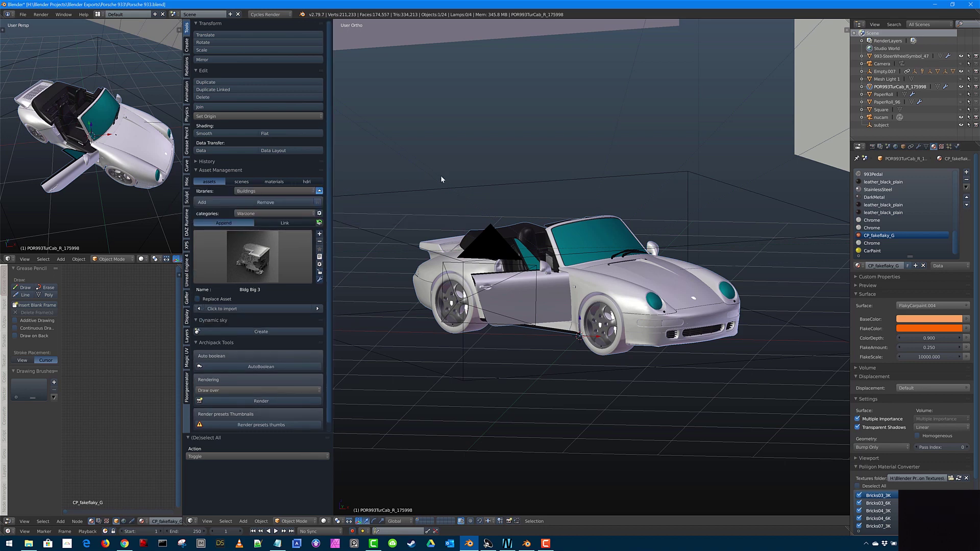
- Browse the asset previews in the Warzone category of the Buildings library
left_click(284, 191)
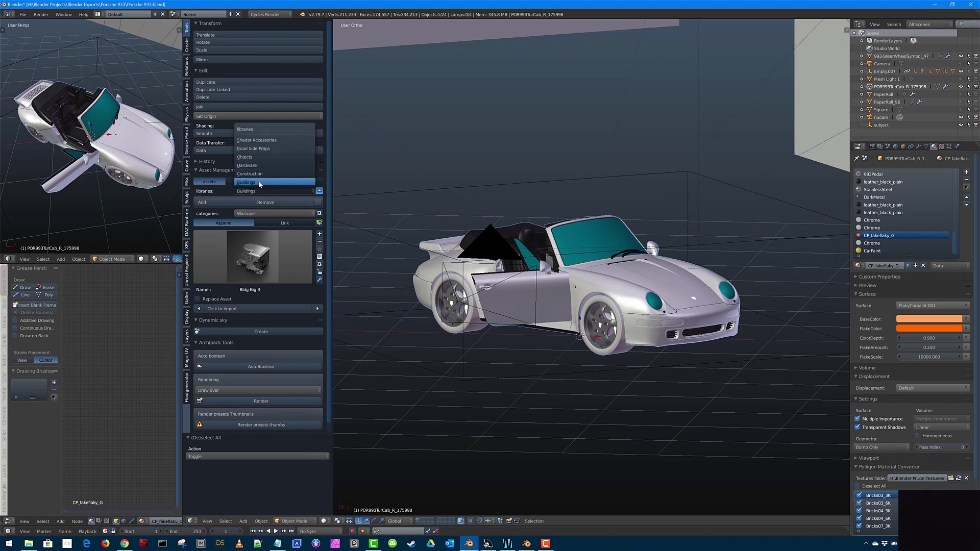
left_click(259, 183)
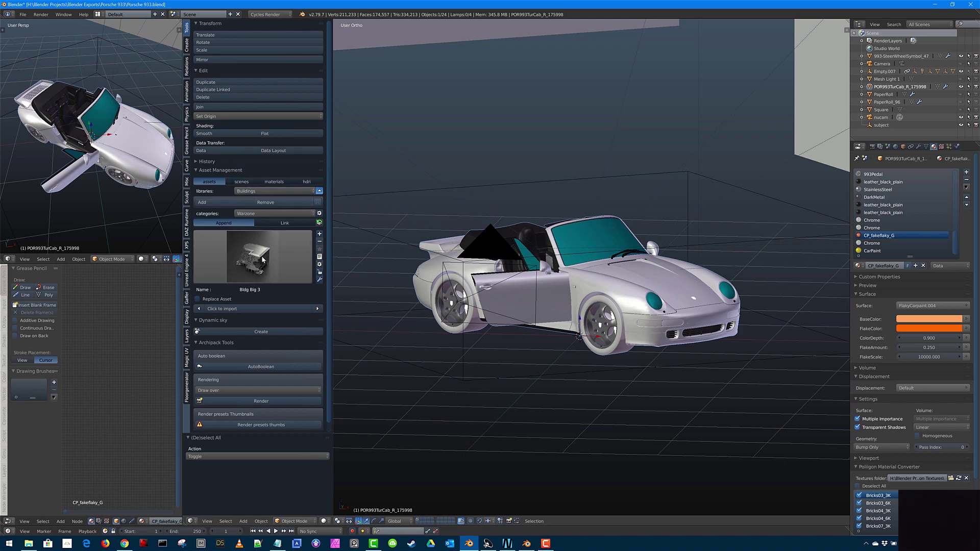
left_click(254, 214)
left_click(249, 196)
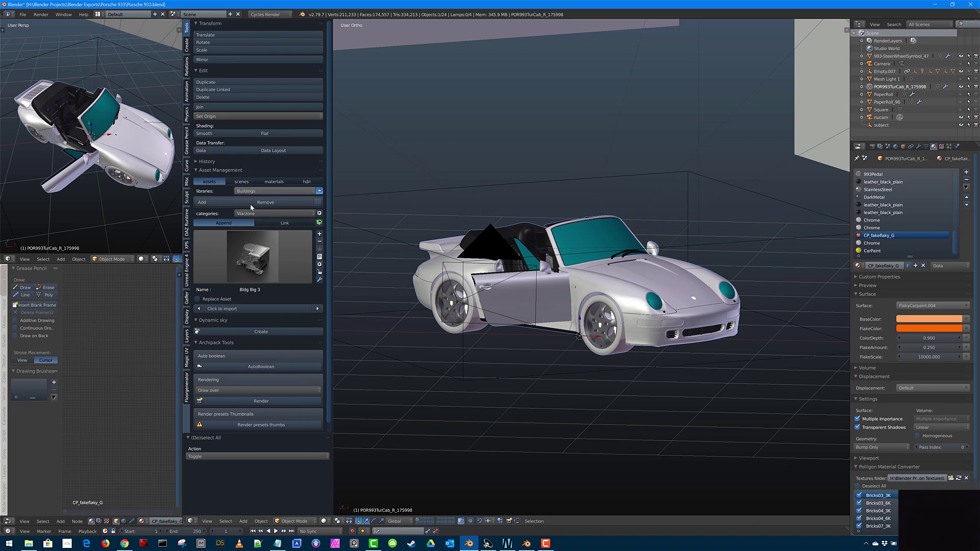
left_click(244, 261)
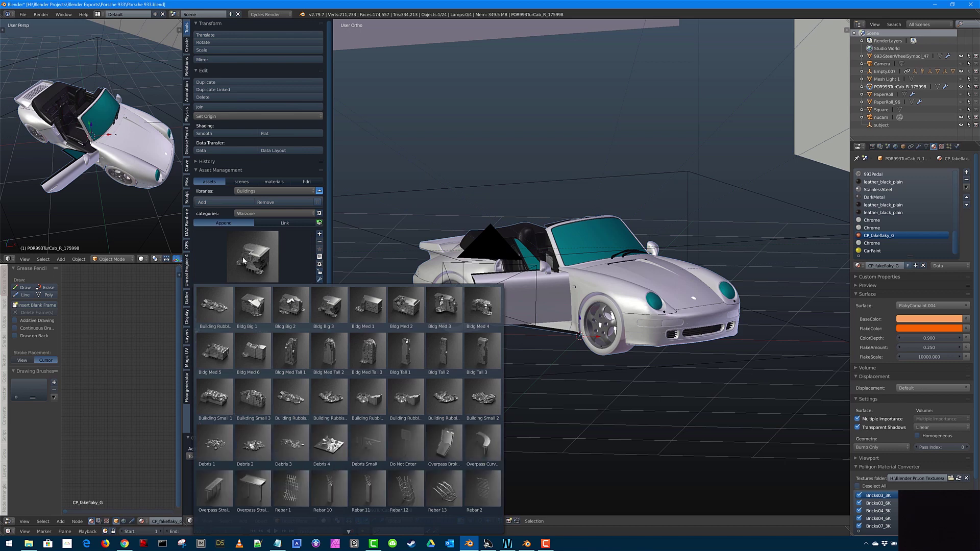
left_click(247, 192)
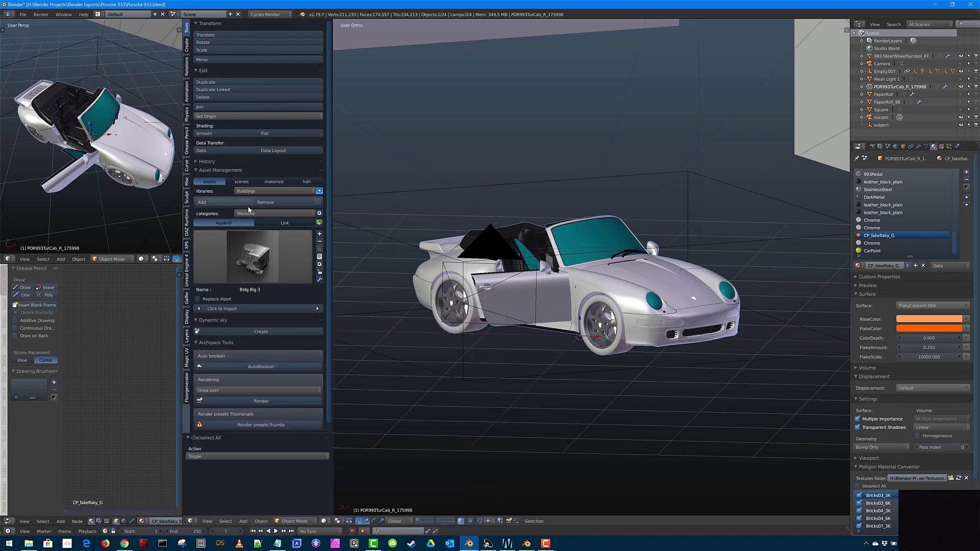
- Set the Buildings category to Future Slums, browse its previews and choose Block03
left_click(248, 213)
left_click(250, 204)
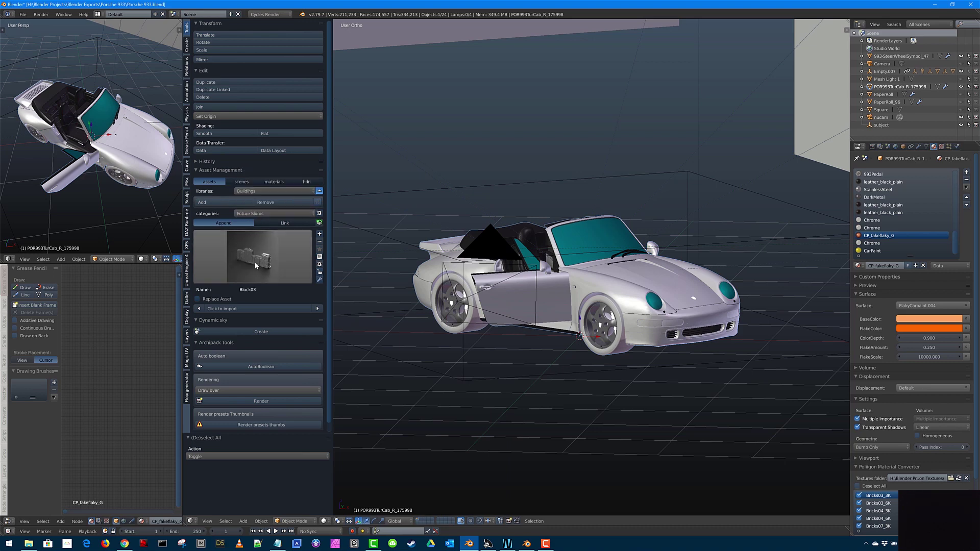
left_click(255, 266)
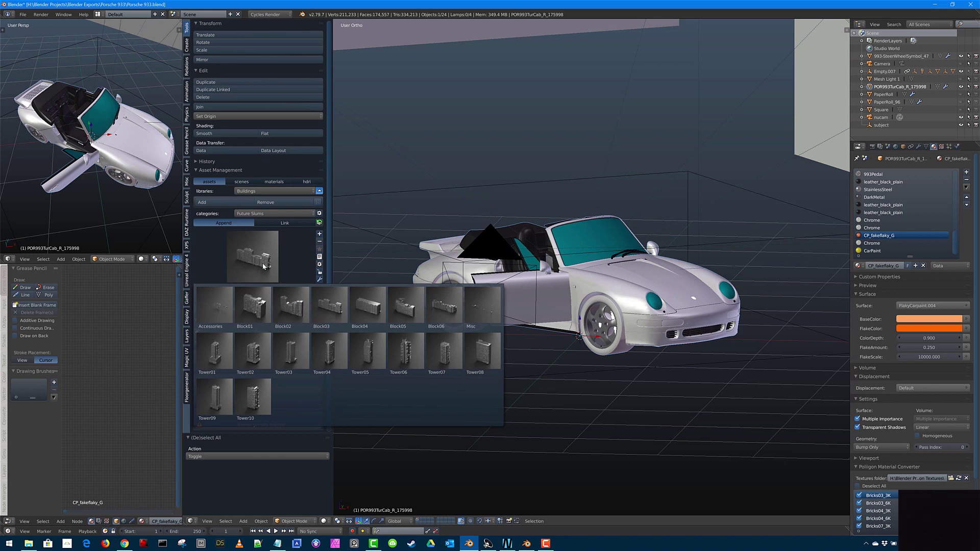
left_click(329, 306)
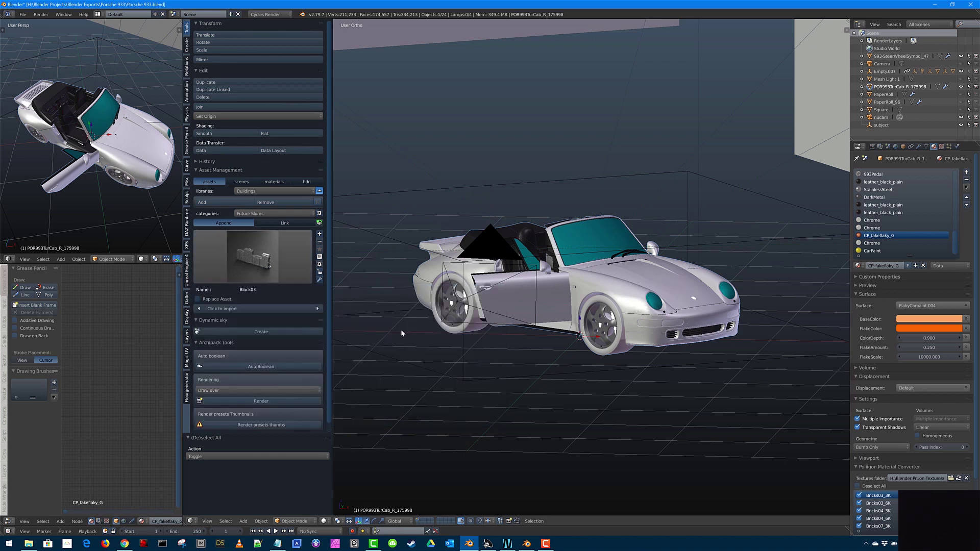
- Set the library to Construction and browse the asset previews in its Roads category
left_click(281, 191)
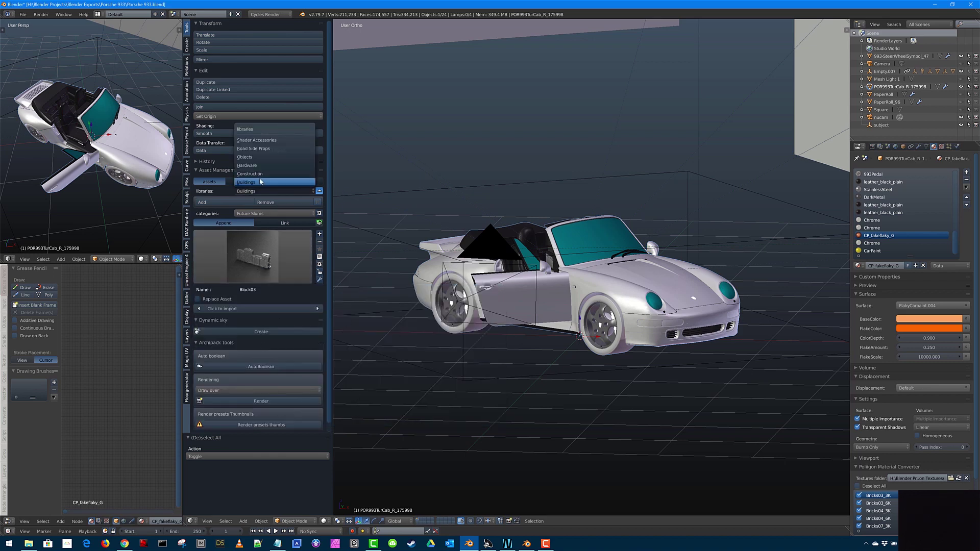
left_click(250, 174)
left_click(247, 265)
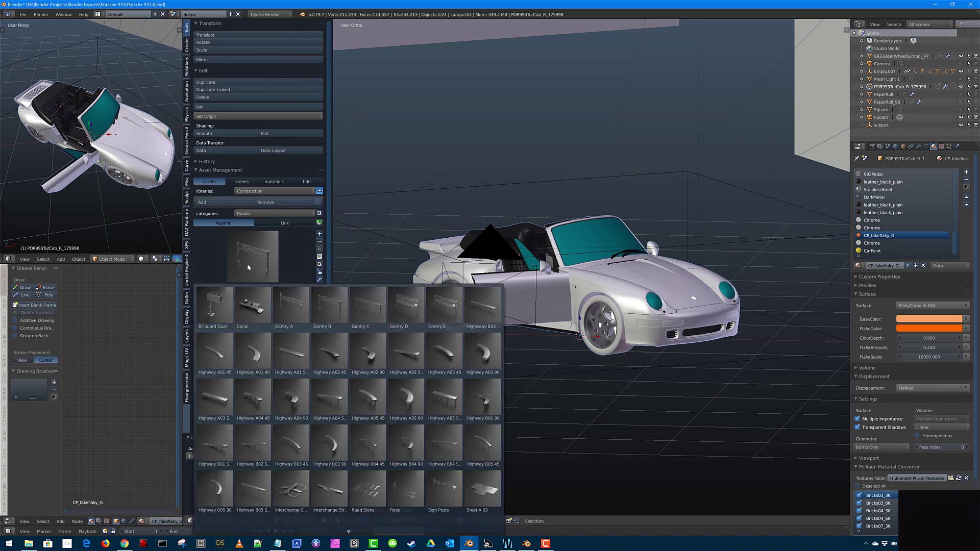
mouse_move(350, 533)
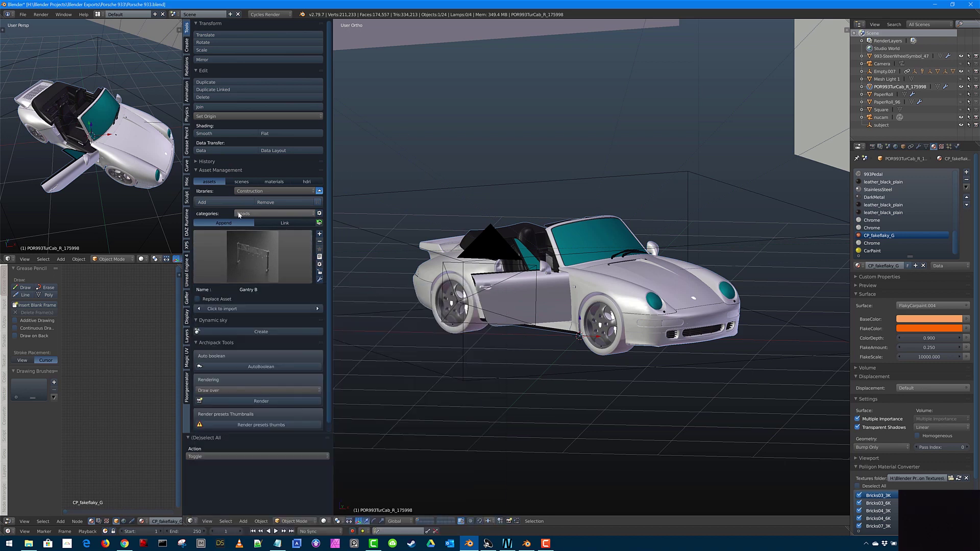
- Set the library to Objects and browse the previews in its 3D Plants category
left_click(255, 192)
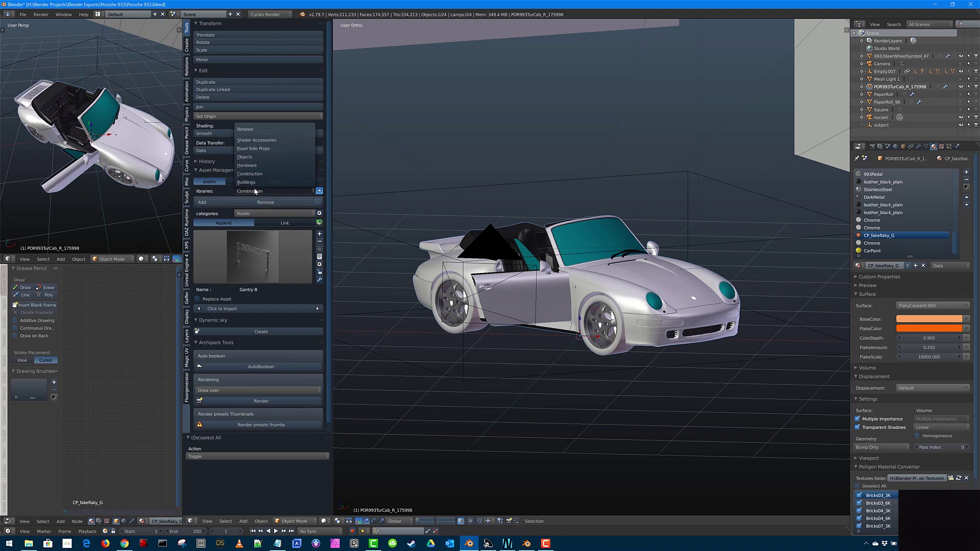
left_click(259, 159)
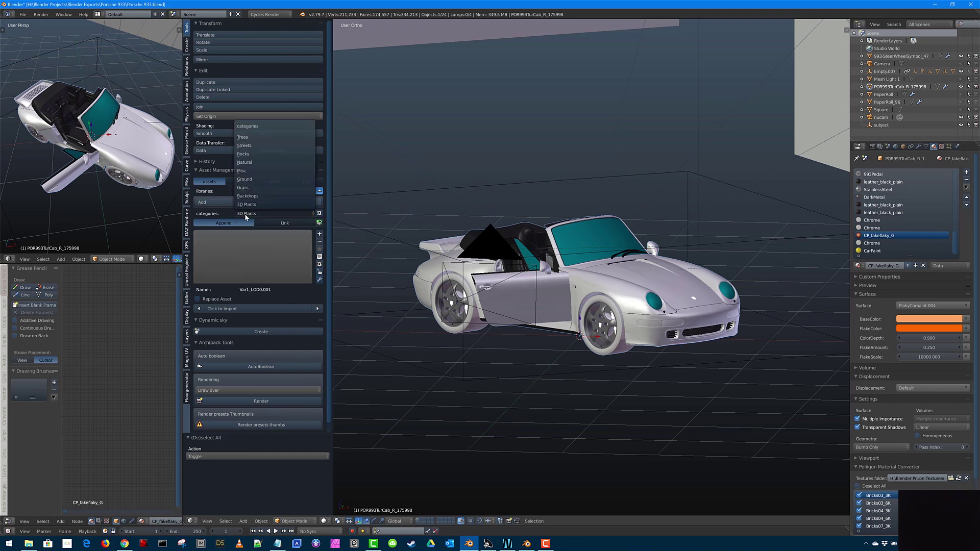
left_click(258, 262)
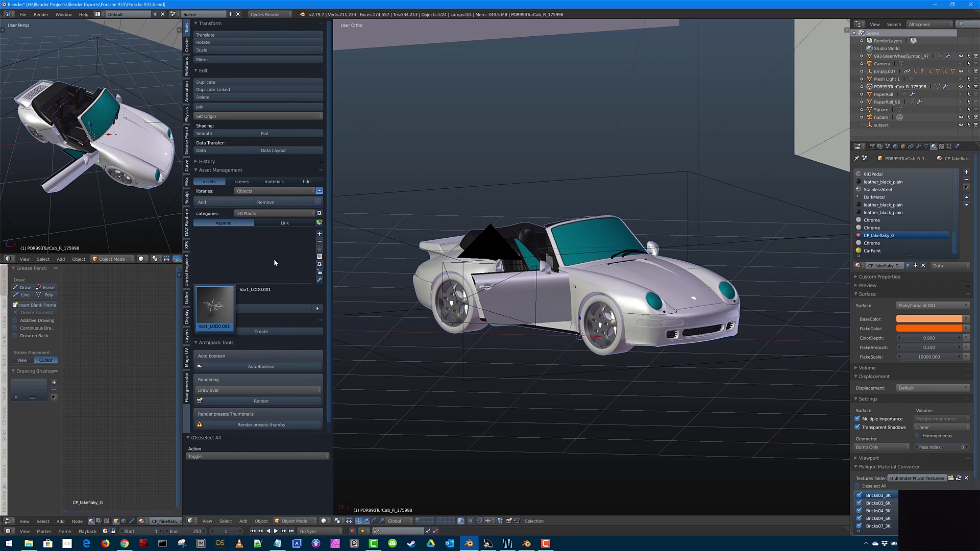
- Set the Objects category to Backdrops and browse its previews
left_click(250, 214)
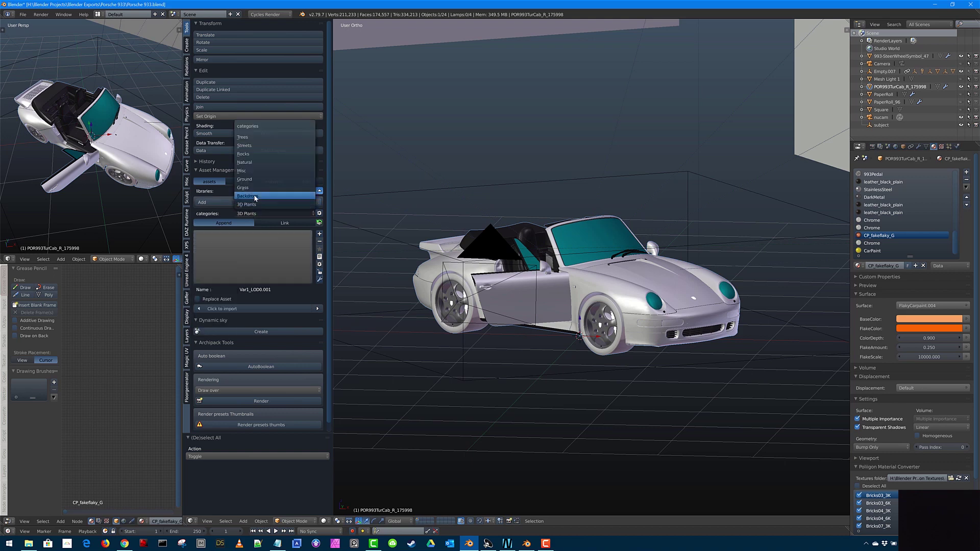
left_click(247, 196)
left_click(246, 257)
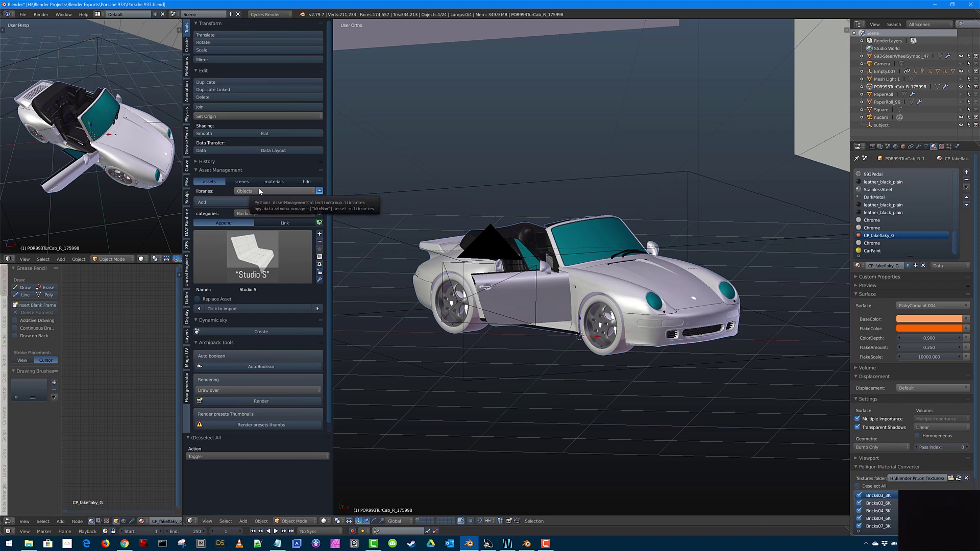
- Inspect Blender's built-in Append file browser and leave it without appending anything
left_click(23, 14)
left_click(38, 141)
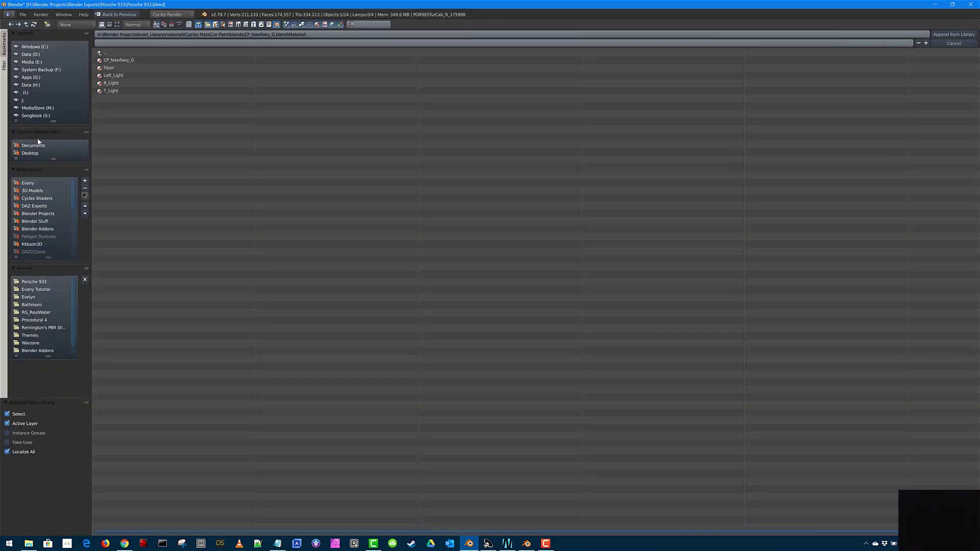
left_click(951, 44)
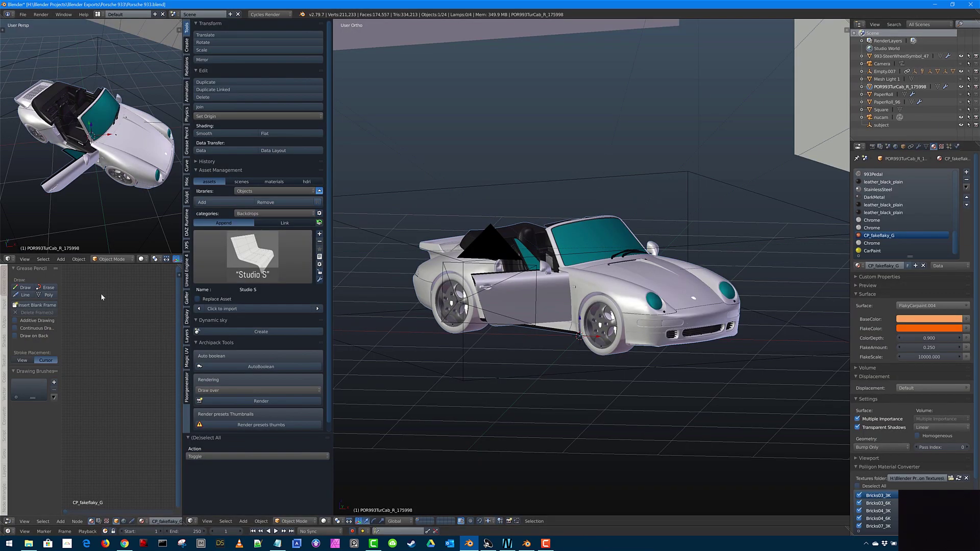
- Set the Objects category to Ground and browse its previews
left_click(259, 214)
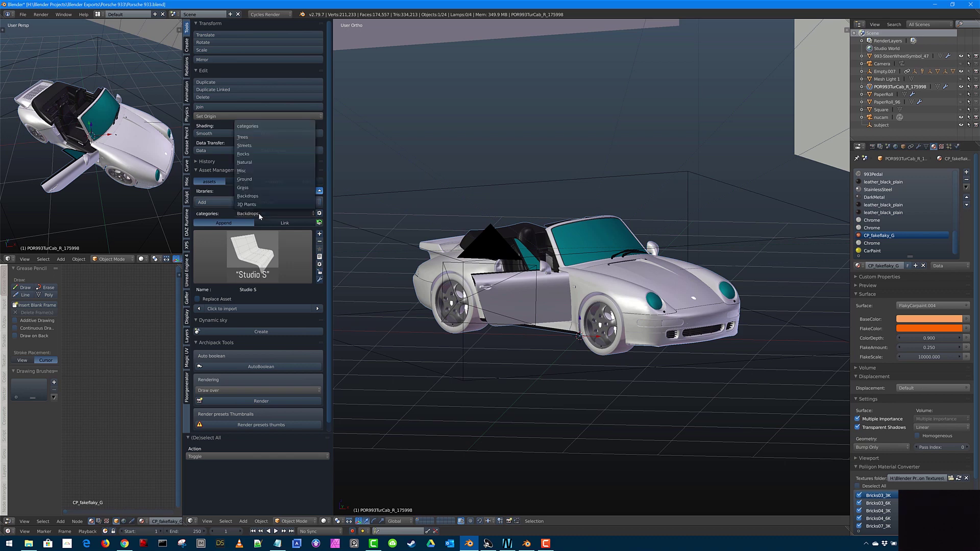
left_click(245, 179)
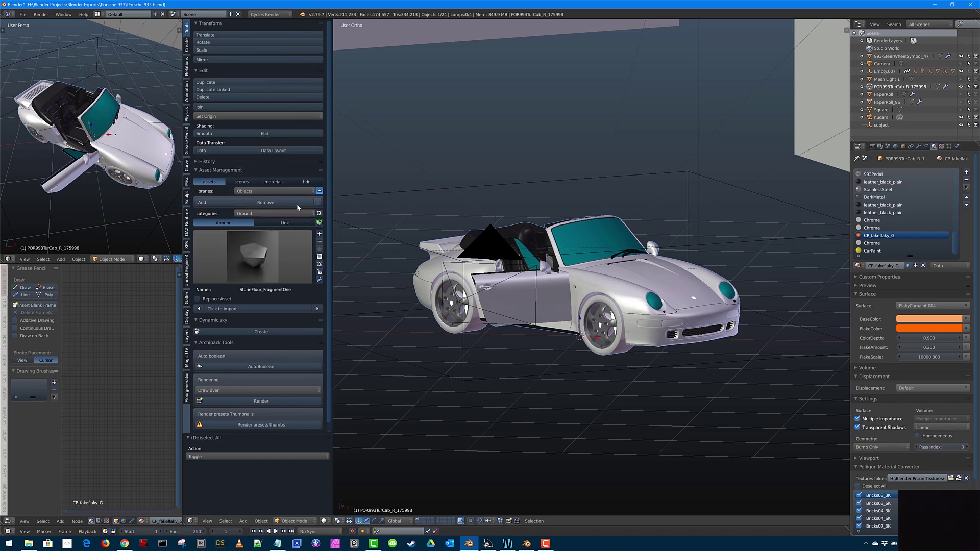
left_click(246, 259)
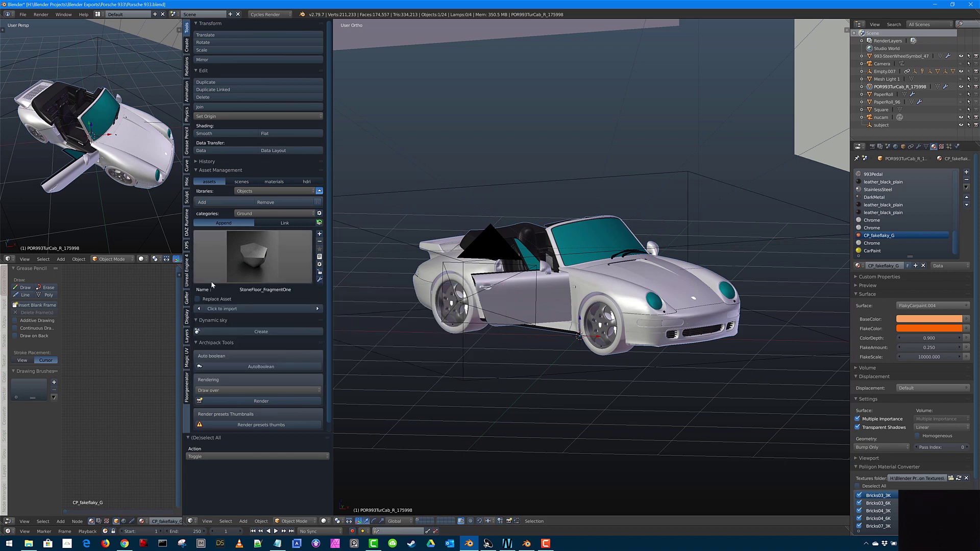
- Check the Objects library's Misc category, and set the category to Streets to browse its previews
left_click(270, 215)
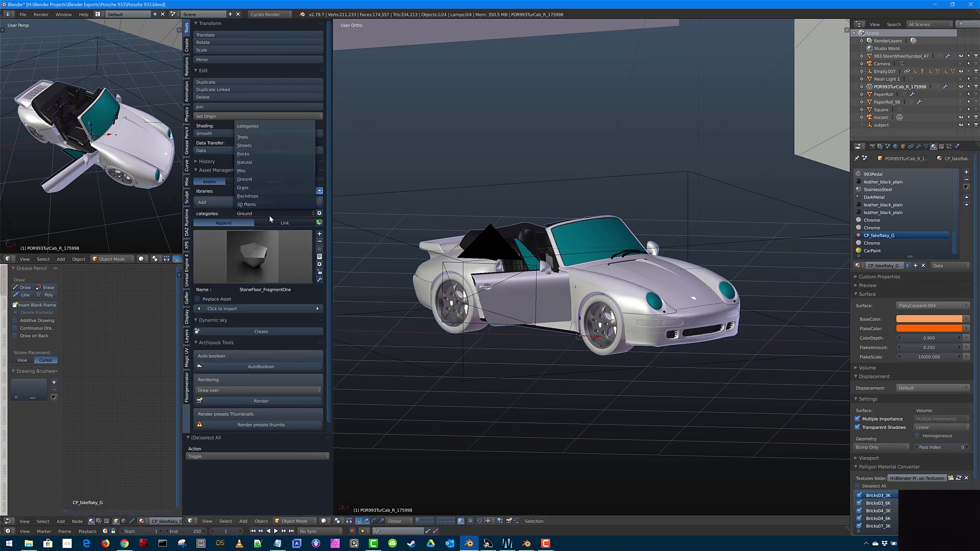
left_click(253, 171)
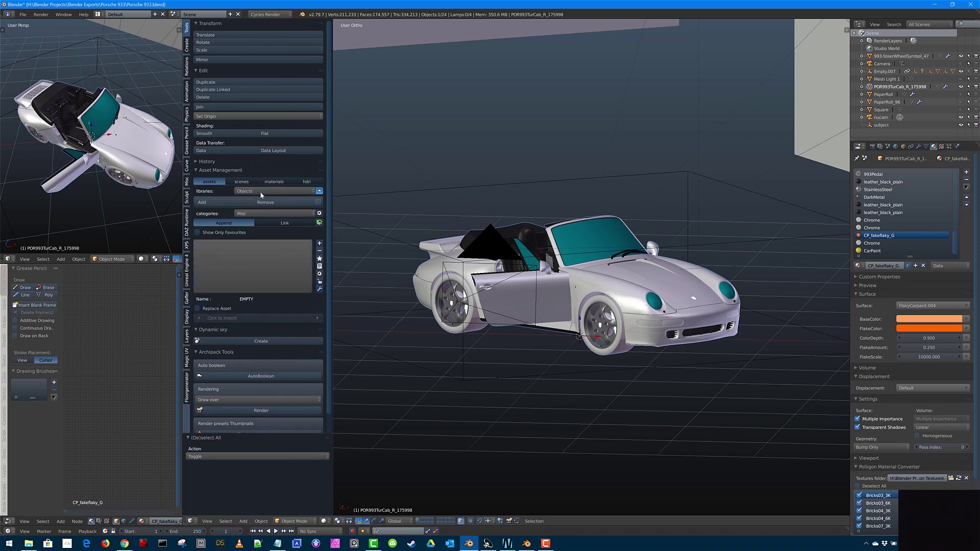
left_click(254, 213)
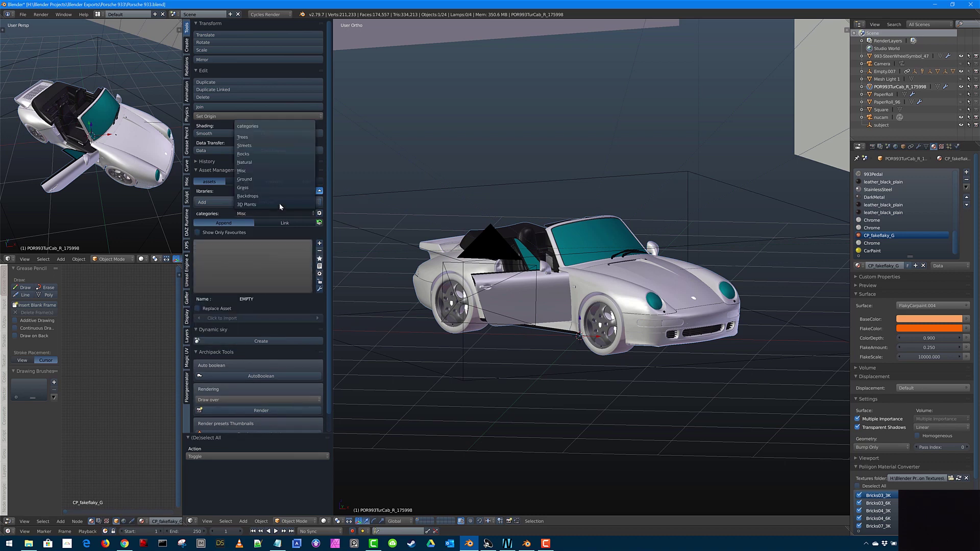
left_click(253, 145)
left_click(252, 252)
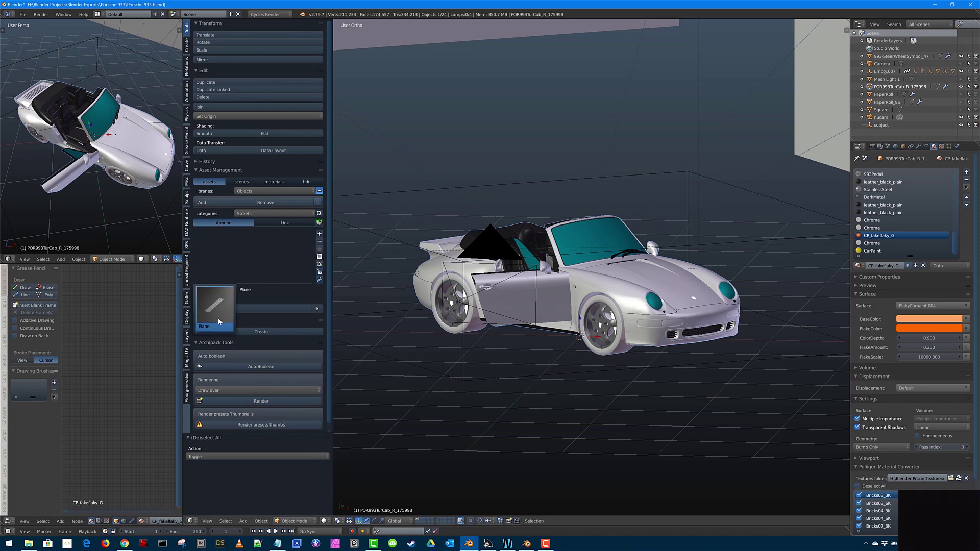
- Set the asset library to Shader Accessories and browse its previews
left_click(249, 192)
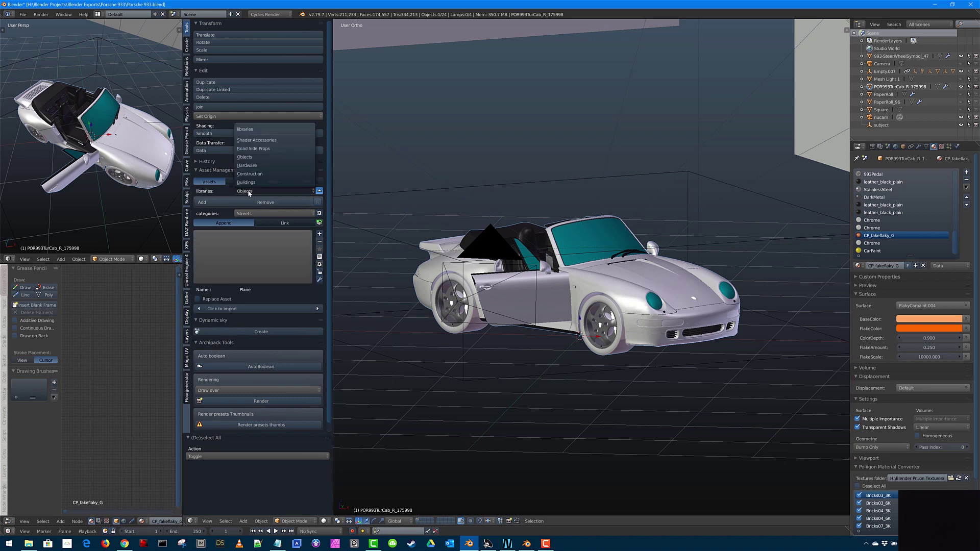
left_click(280, 141)
left_click(247, 256)
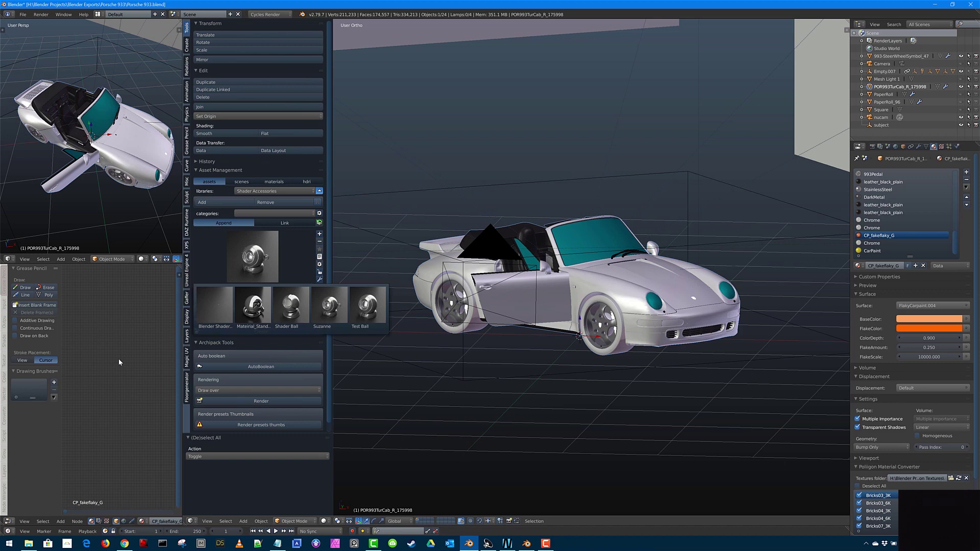
- Switch Asset Management to materials and choose the Car Paint category of the Cycles Mats library
left_click(278, 181)
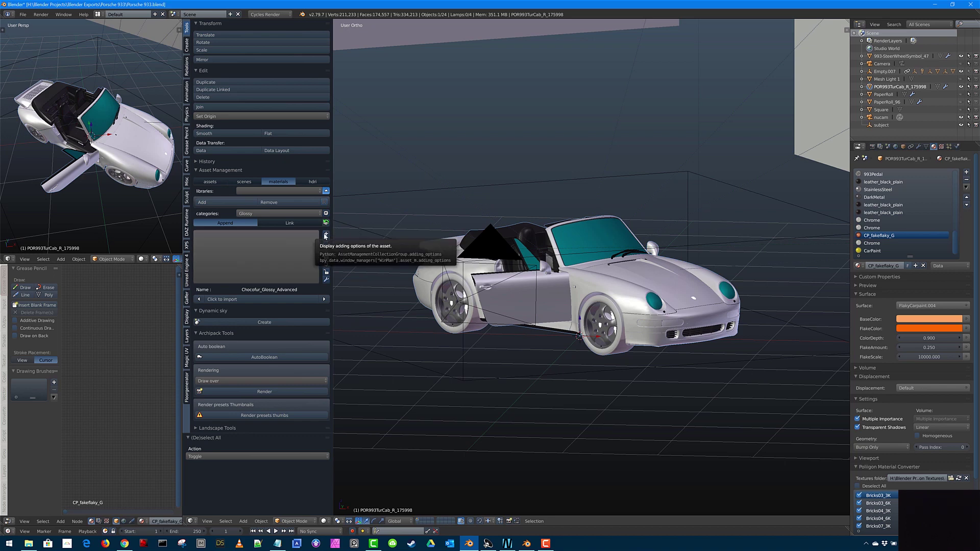
left_click(326, 236)
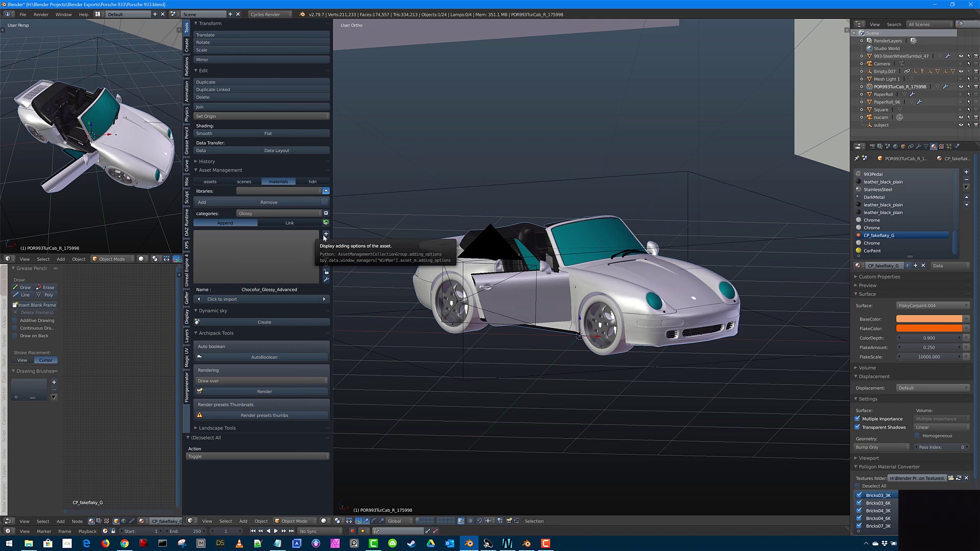
left_click(266, 190)
left_click(261, 182)
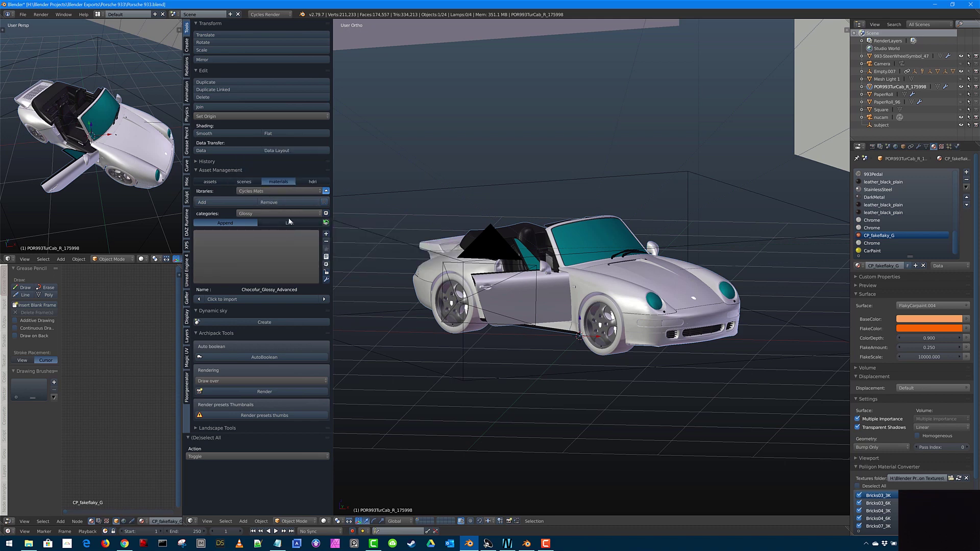
left_click(274, 213)
left_click(249, 197)
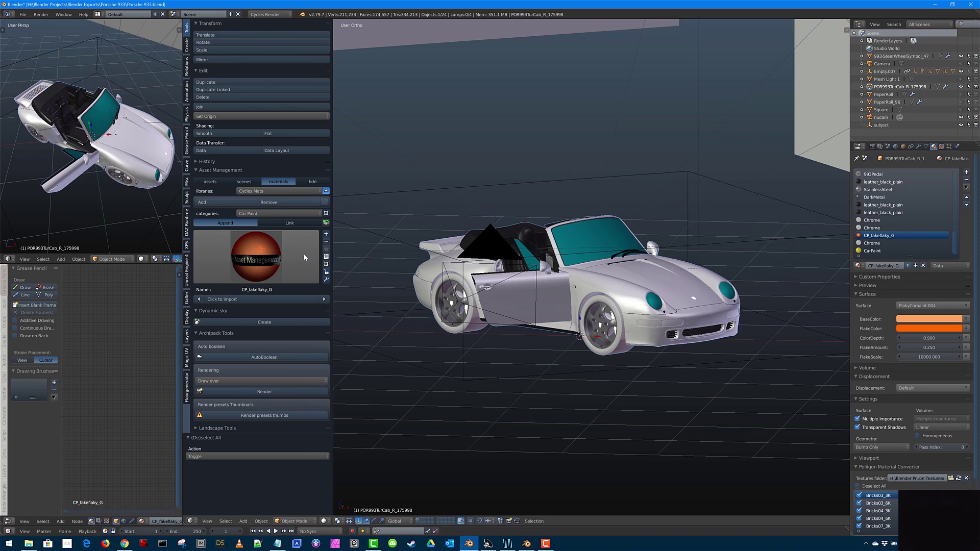
- Set the main viewport to Rendered shading and apply the BLUE material, followed by CP_flakes_purple, to the car body
left_click(326, 522)
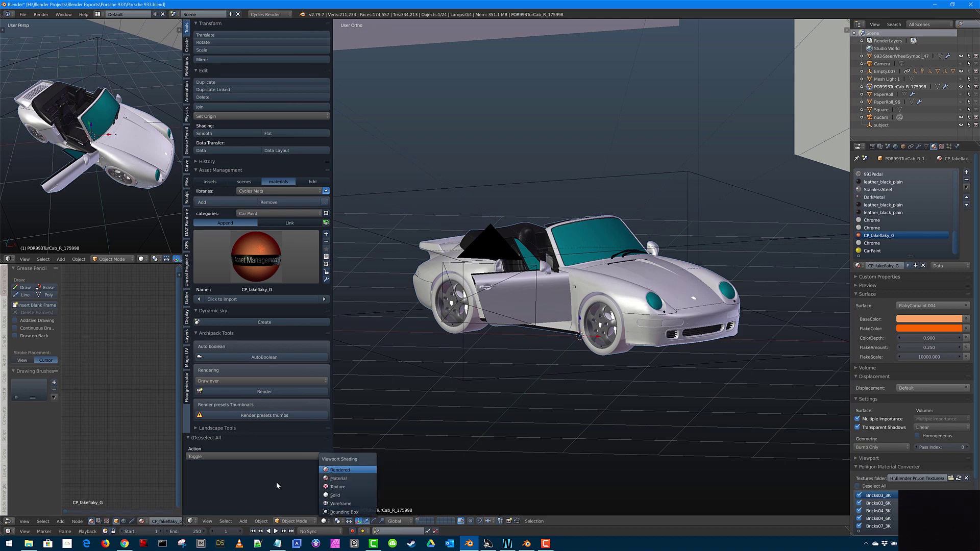
key("Return")
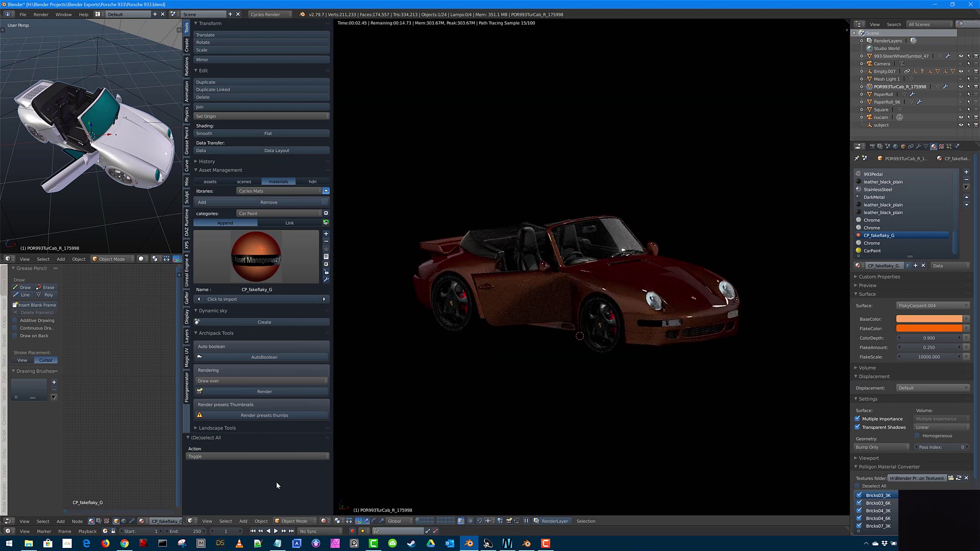
left_click(256, 240)
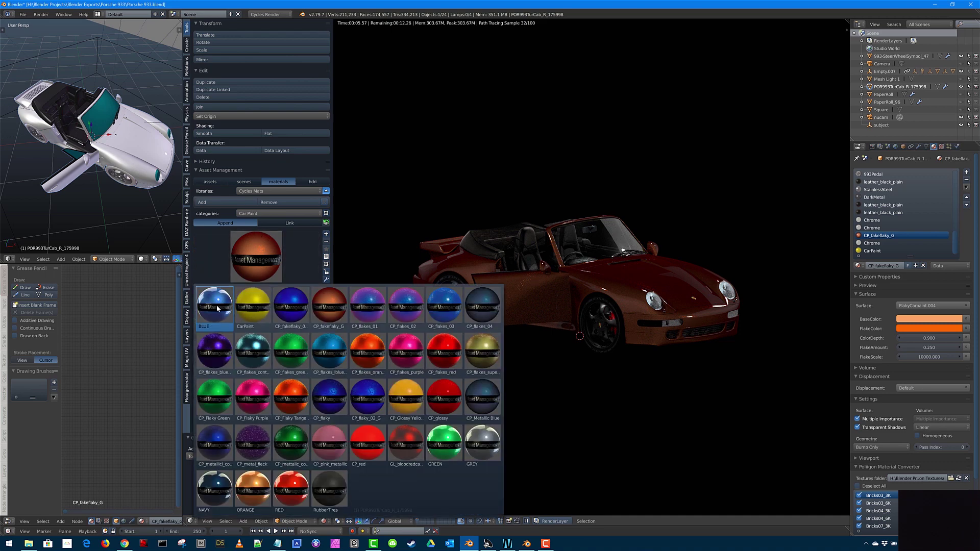
left_click(217, 308)
left_click(261, 255)
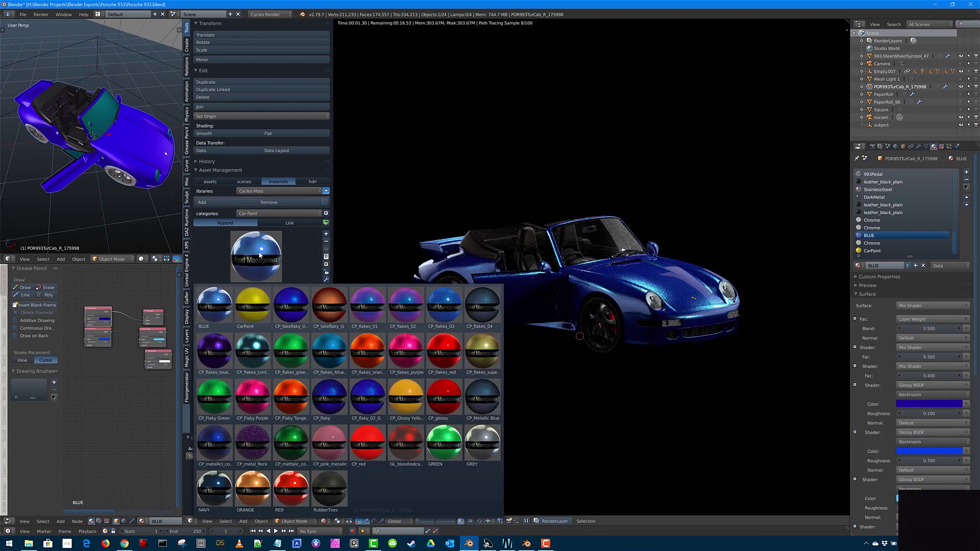
left_click(403, 348)
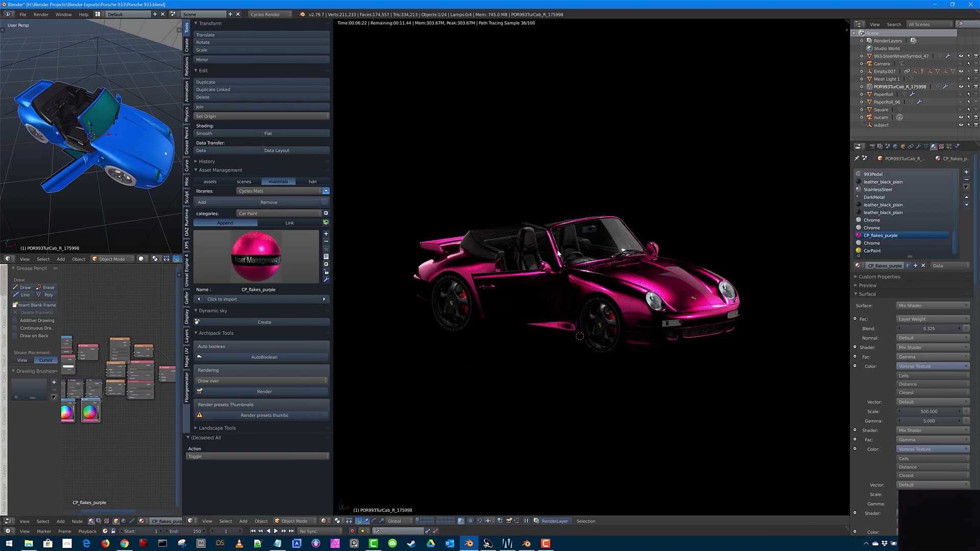
- Browse the material previews in the Glass Automotive and Glass Standard categories
left_click(280, 214)
left_click(256, 161)
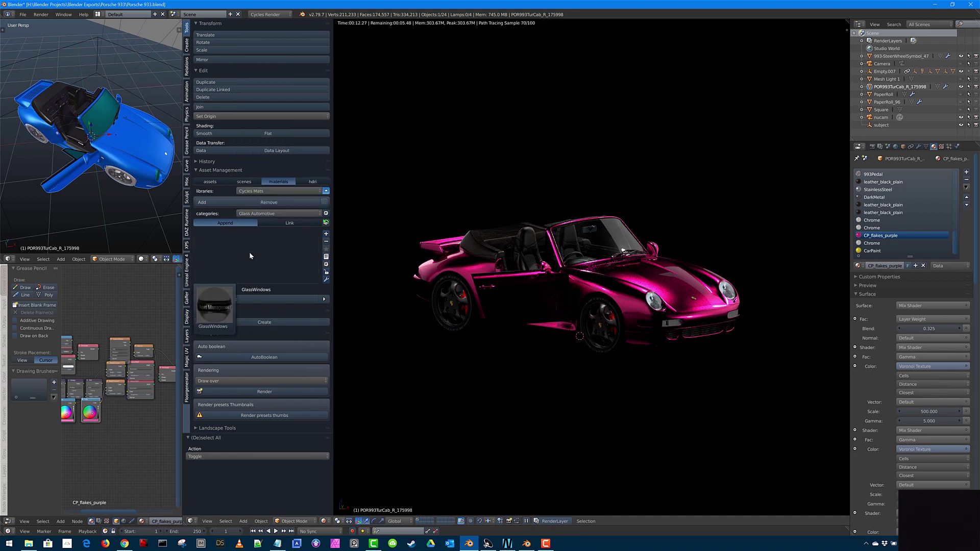
left_click(225, 276)
left_click(258, 213)
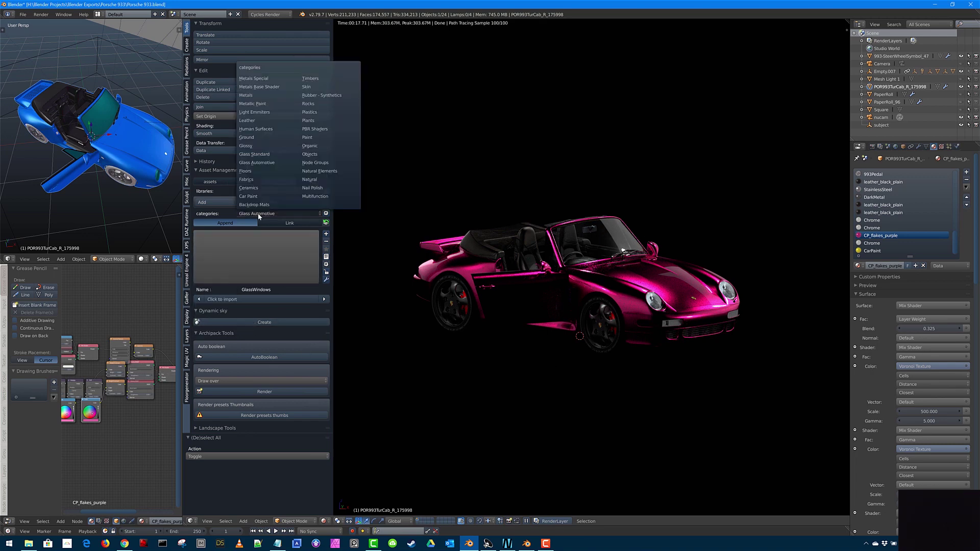
left_click(289, 156)
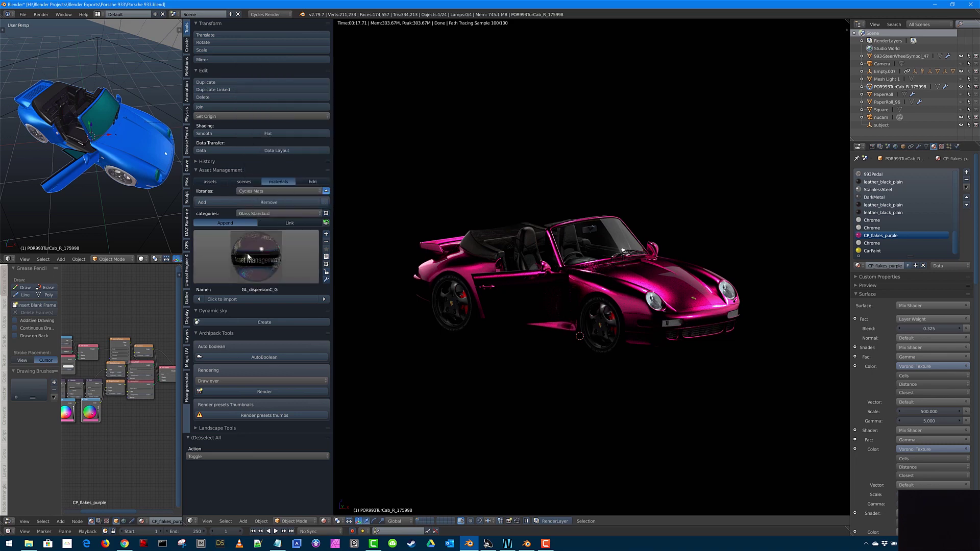
left_click(250, 257)
left_click(237, 248)
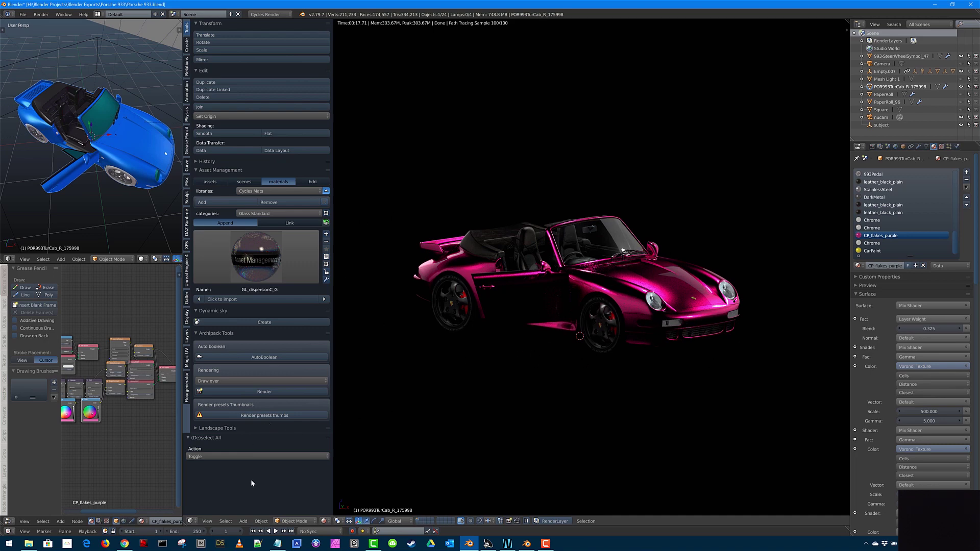
- Return the main viewport to Solid shading and start a new file from the start-up file
left_click(324, 521)
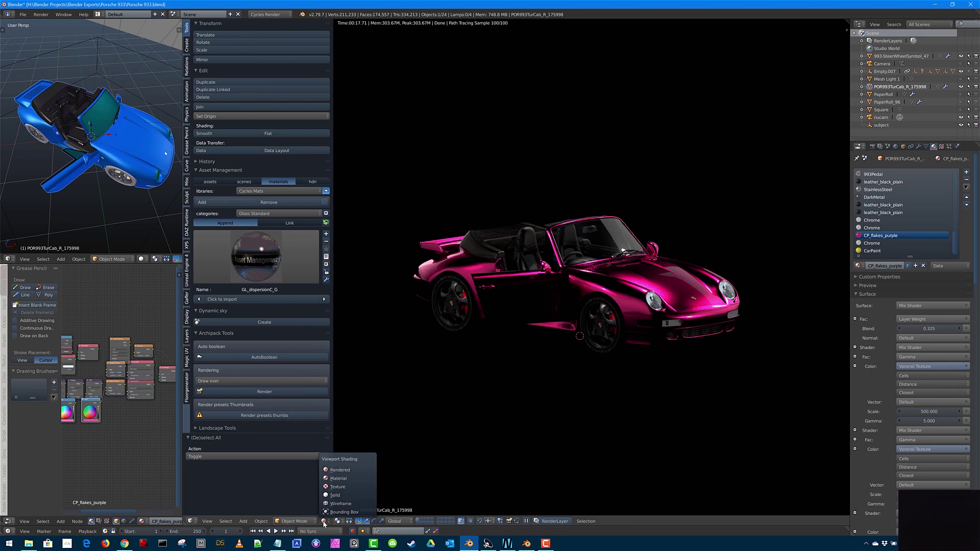
left_click(334, 495)
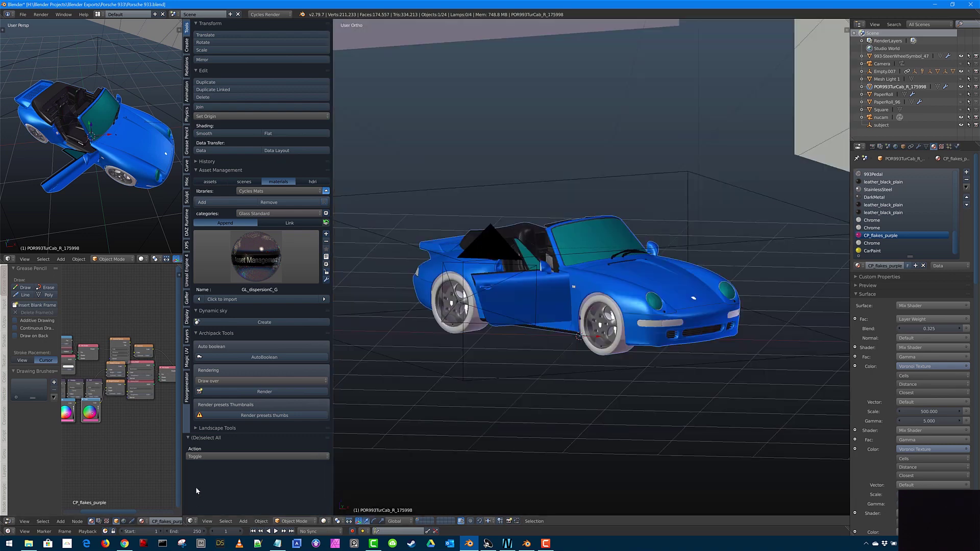
left_click(23, 15)
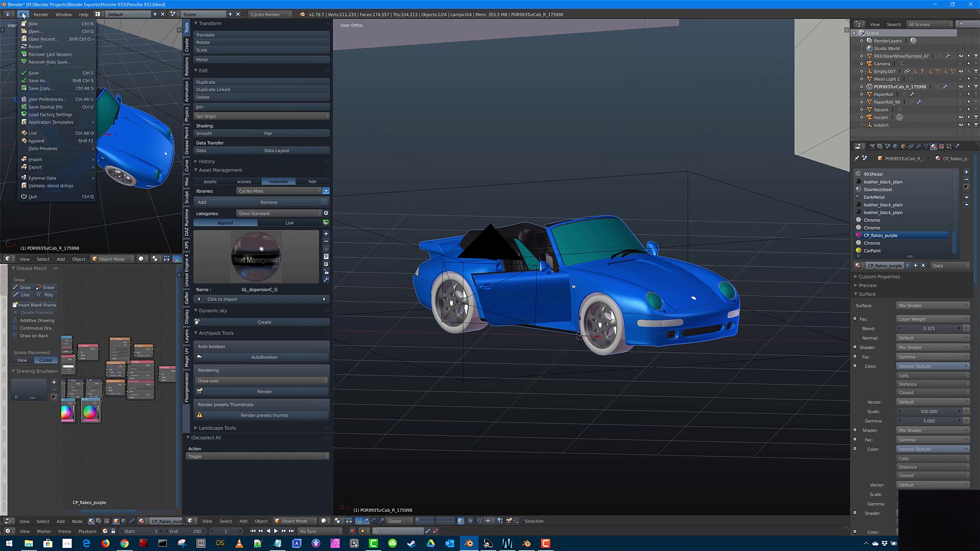
left_click(30, 23)
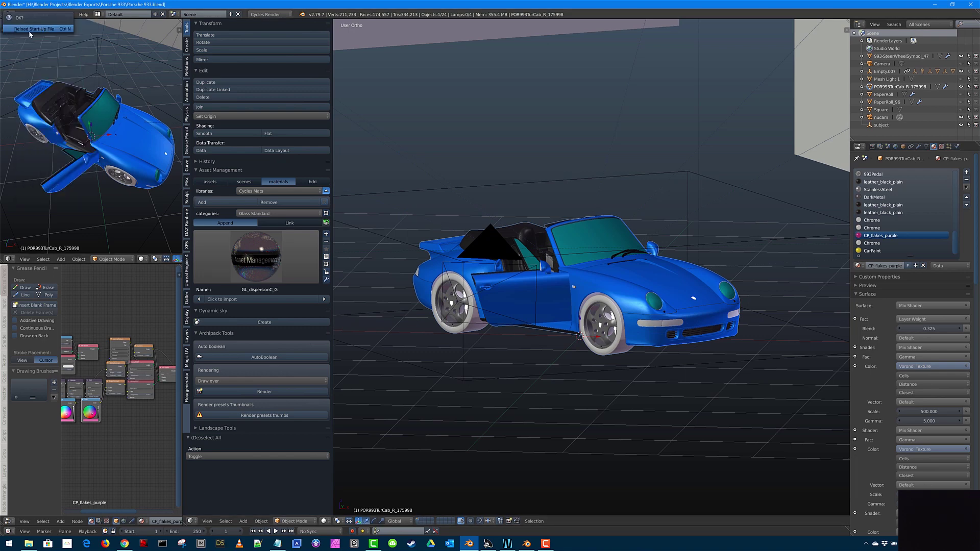
left_click(29, 29)
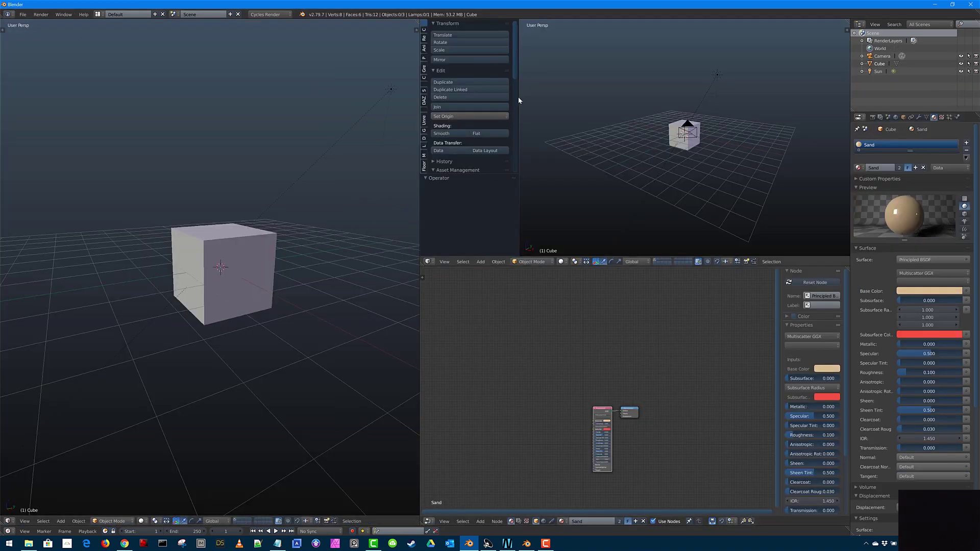
- Widen the tool shelf and extend its viewport downward to make room for the Asset Management controls
left_click_drag(519, 97, 558, 96)
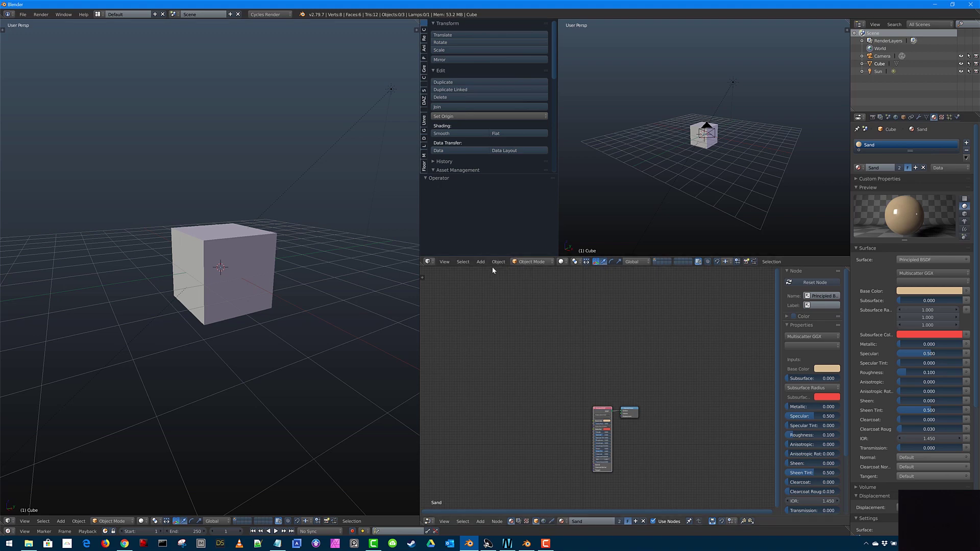
left_click_drag(491, 266, 523, 443)
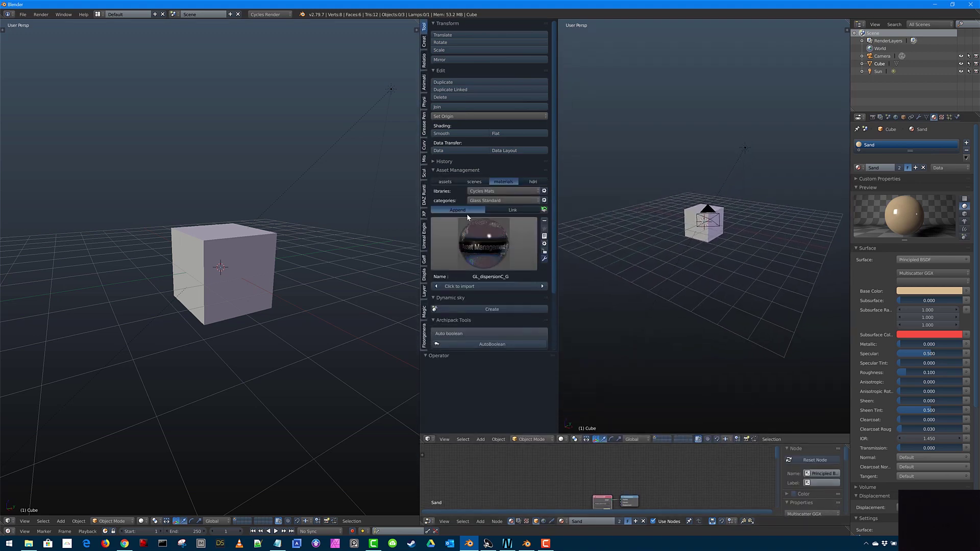
- Select the cube and apply the Flaked Painted Metal material from the Paint category
right_click(694, 234)
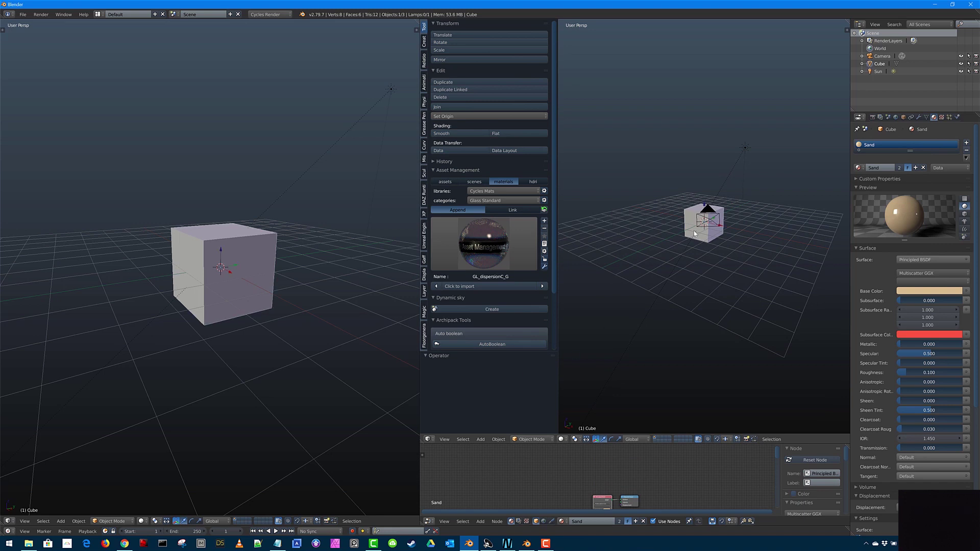
left_click(473, 200)
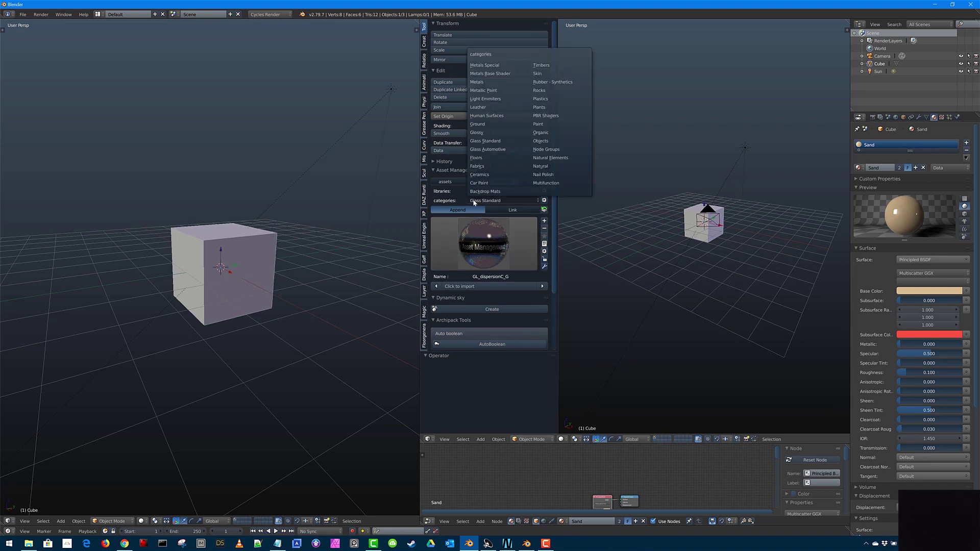
left_click(559, 124)
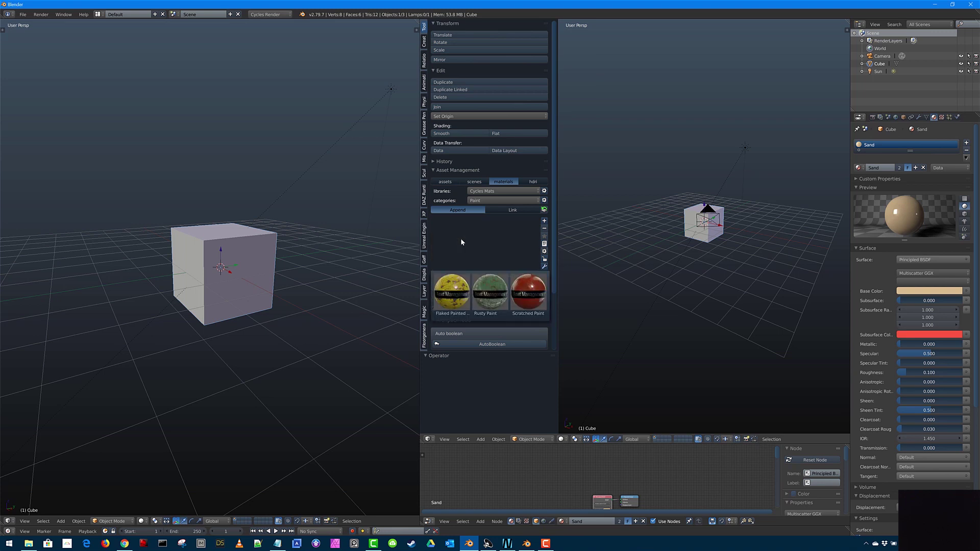
left_click(456, 286)
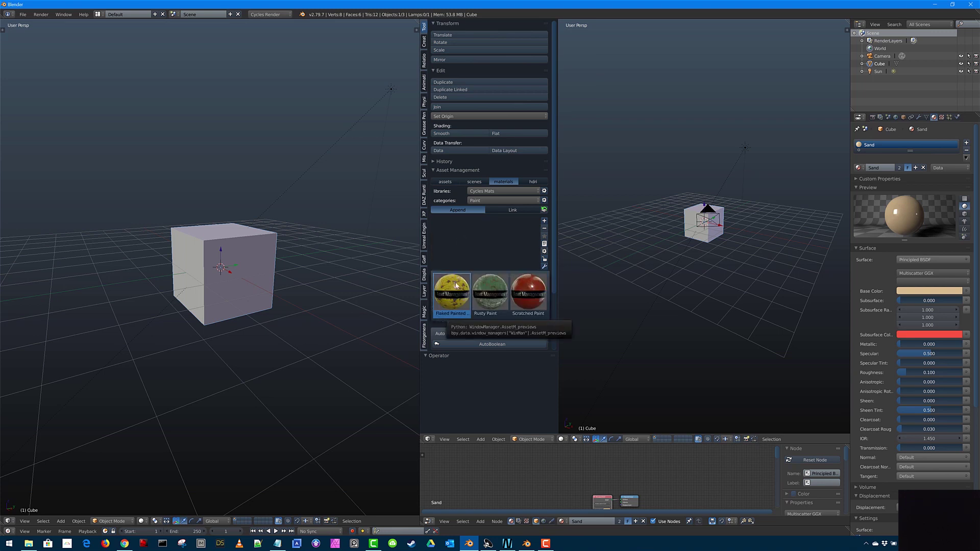
left_click(457, 285)
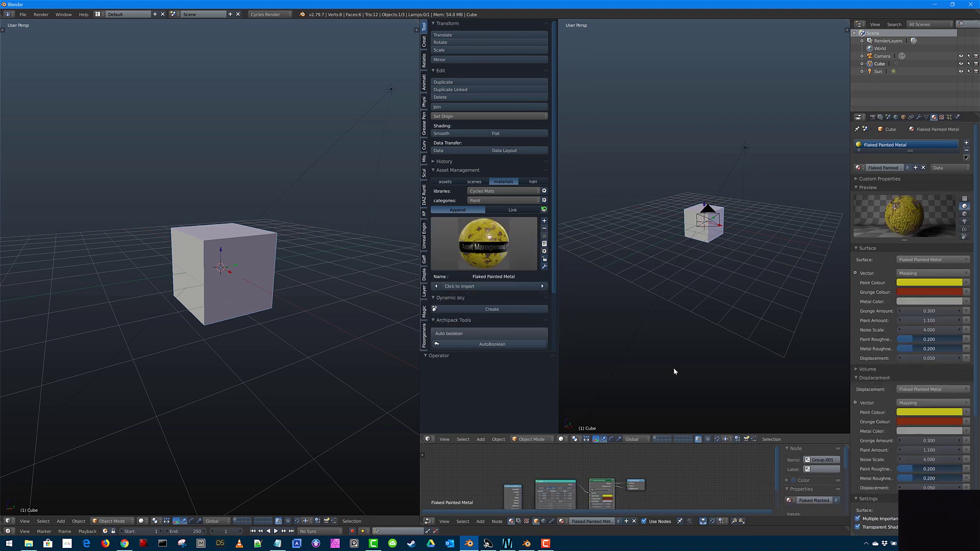
- Set the cube's viewport to Rendered shading and replace the cube's material with Scratched Paint
left_click(574, 440)
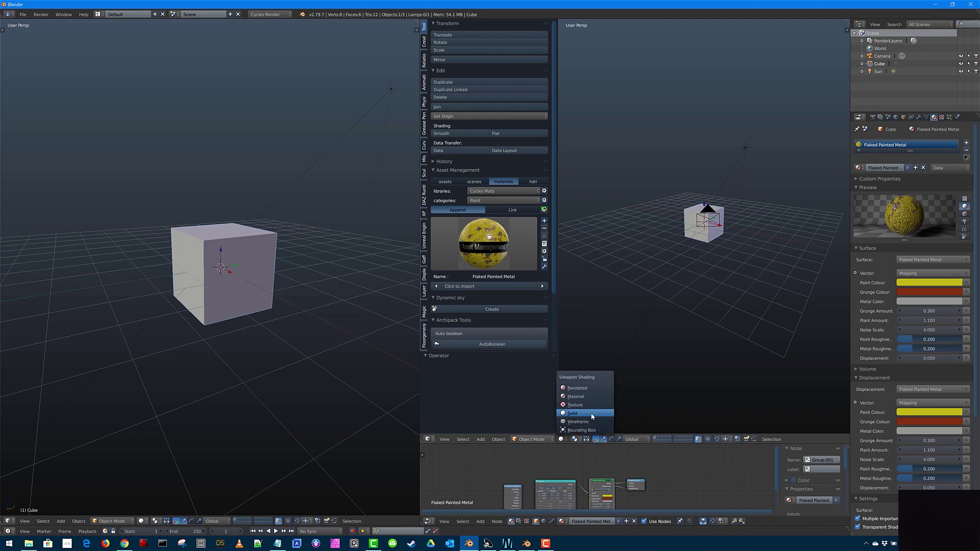
left_click(580, 391)
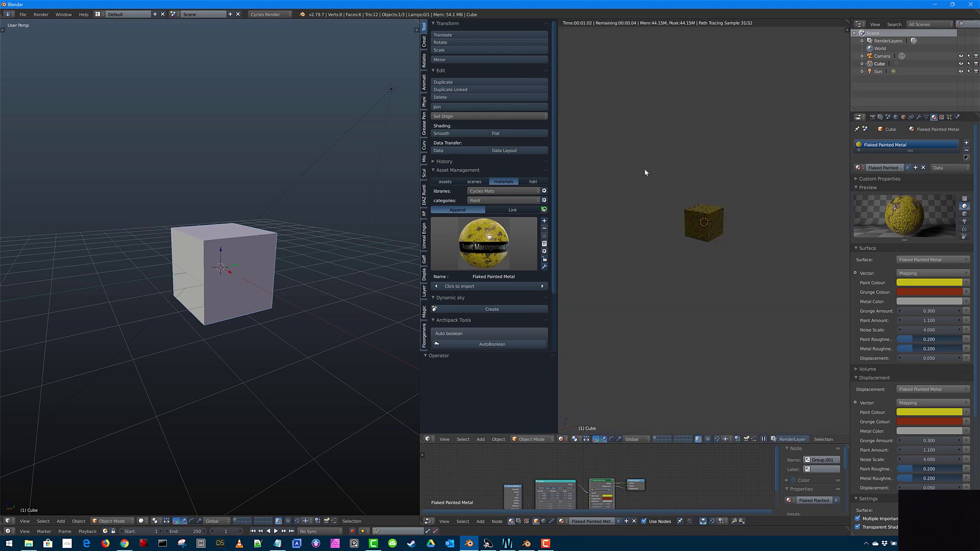
scroll(736, 180, "up", 7)
left_click(492, 244)
left_click(528, 296)
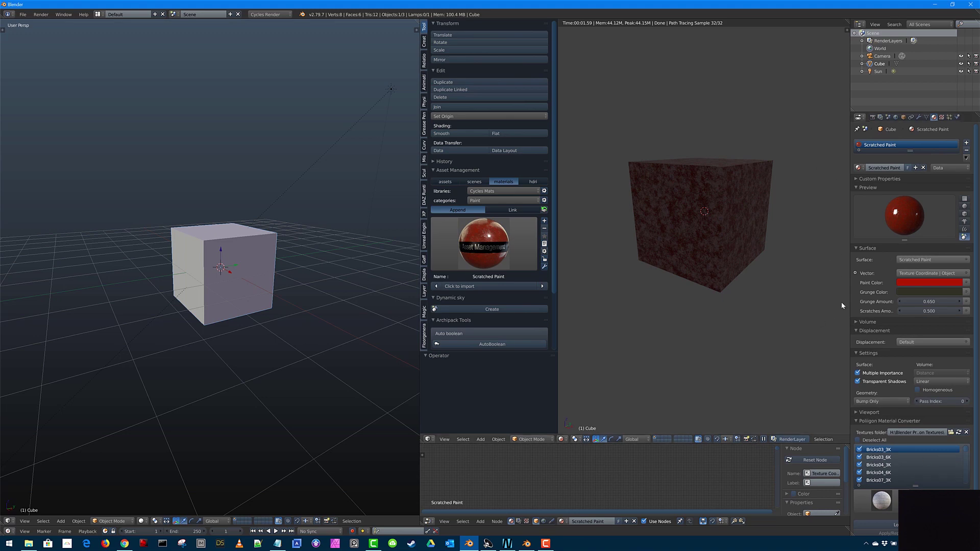
- Replace the cube's material with Chocofur_Fabric_Patterned_04 from the Fabrics category of the Cycles Mats library
left_click(505, 201)
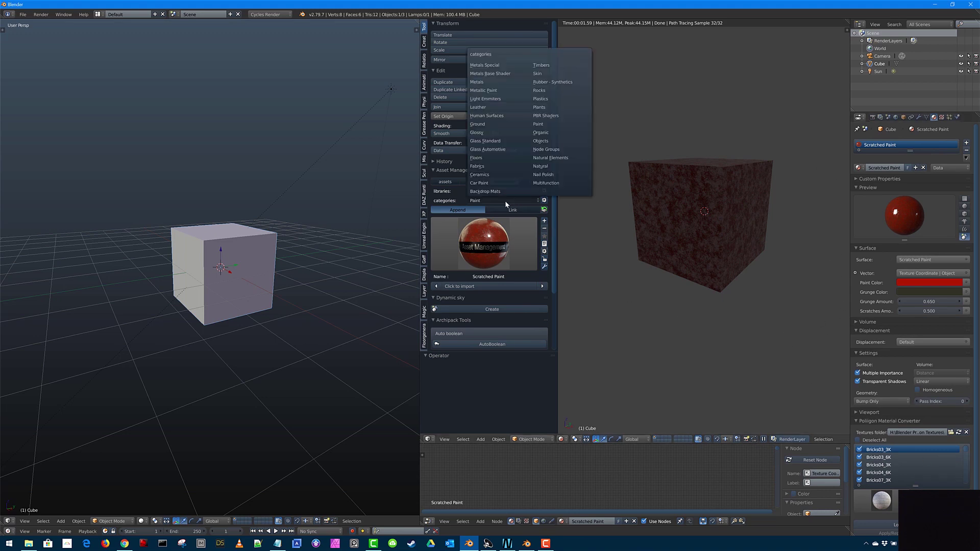
left_click(498, 165)
left_click(484, 243)
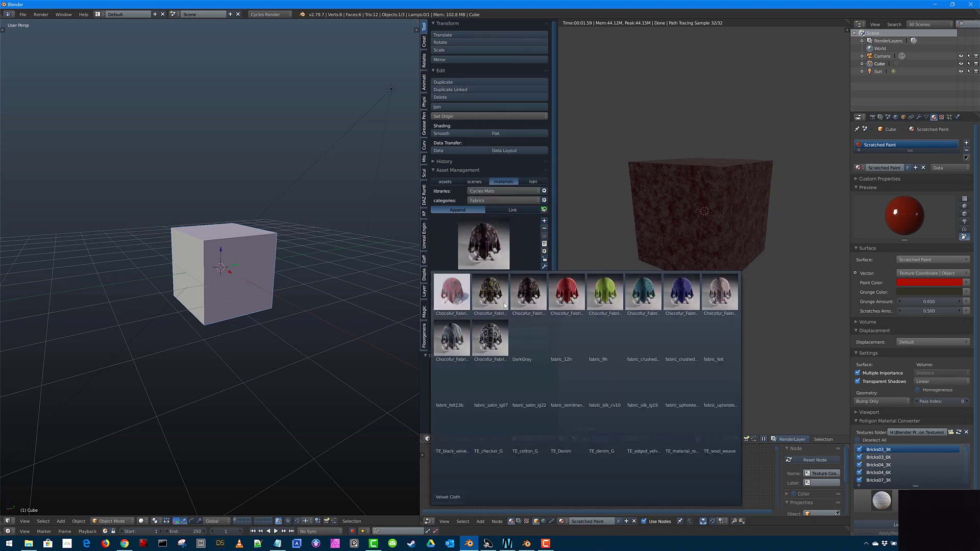
left_click(574, 298)
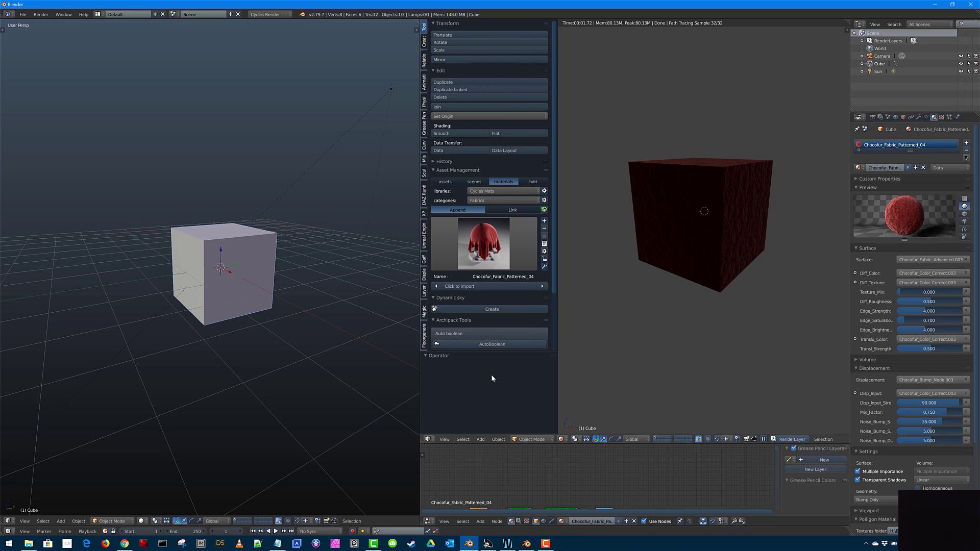
- Return the cube's viewport to Solid shading and delete the cube
left_click(561, 440)
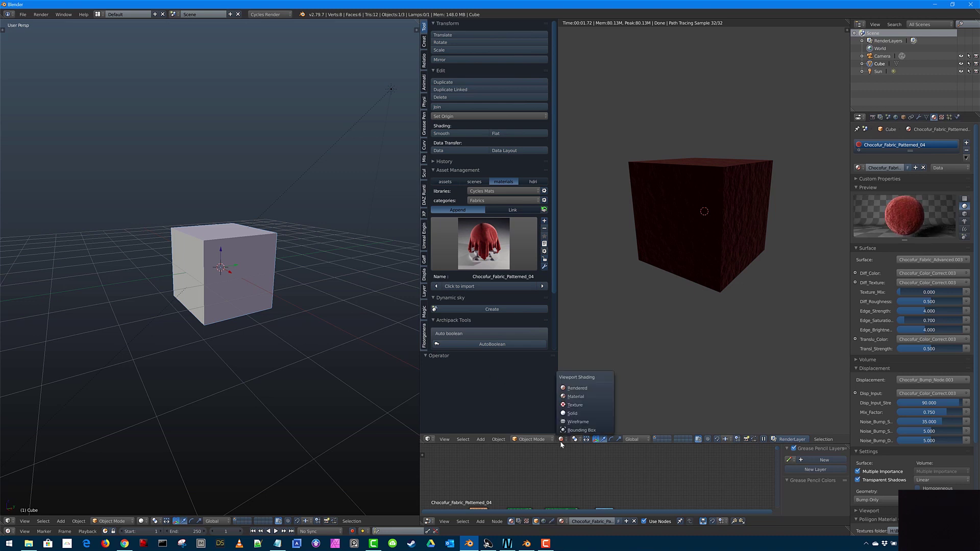
left_click(573, 413)
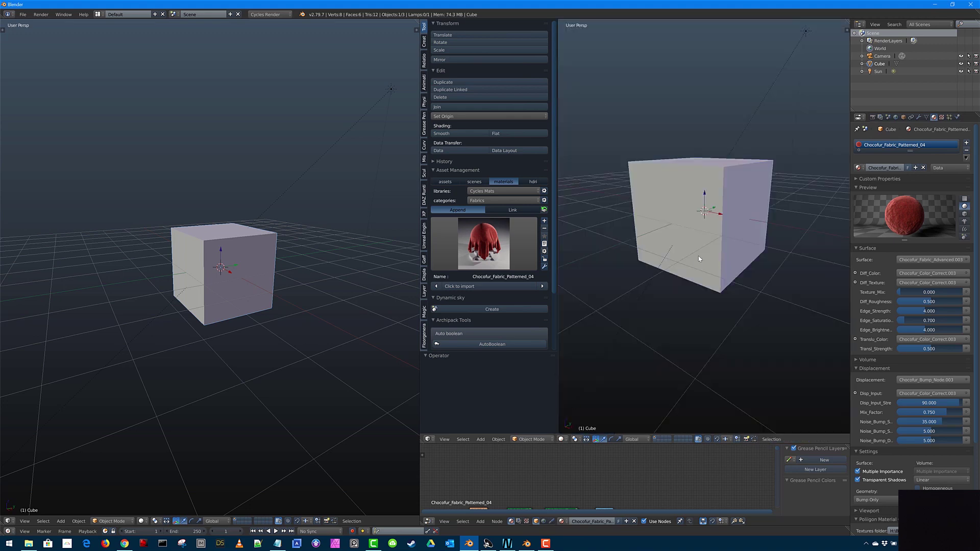
key("x")
left_click(698, 257)
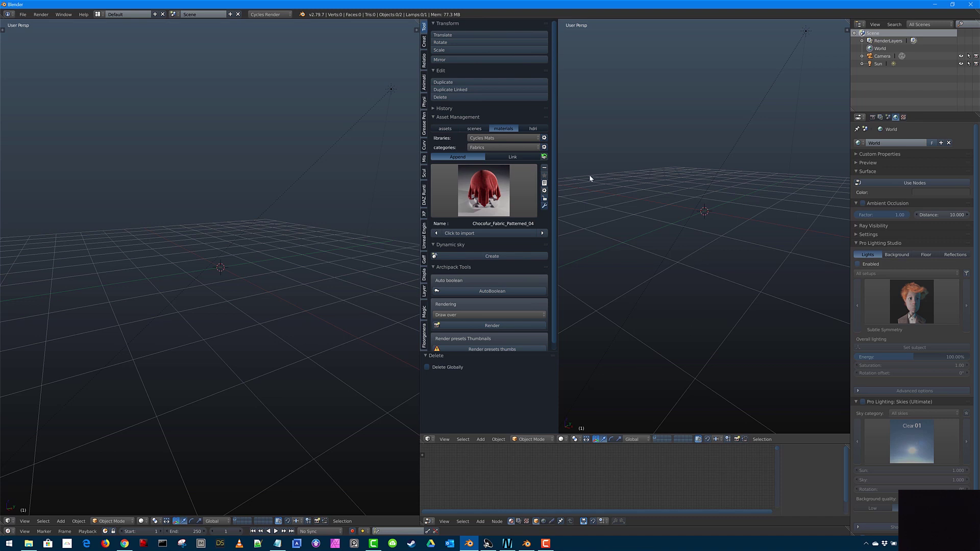
- Import the Tower03 asset from the Future Slums category of the Buildings library
left_click(445, 130)
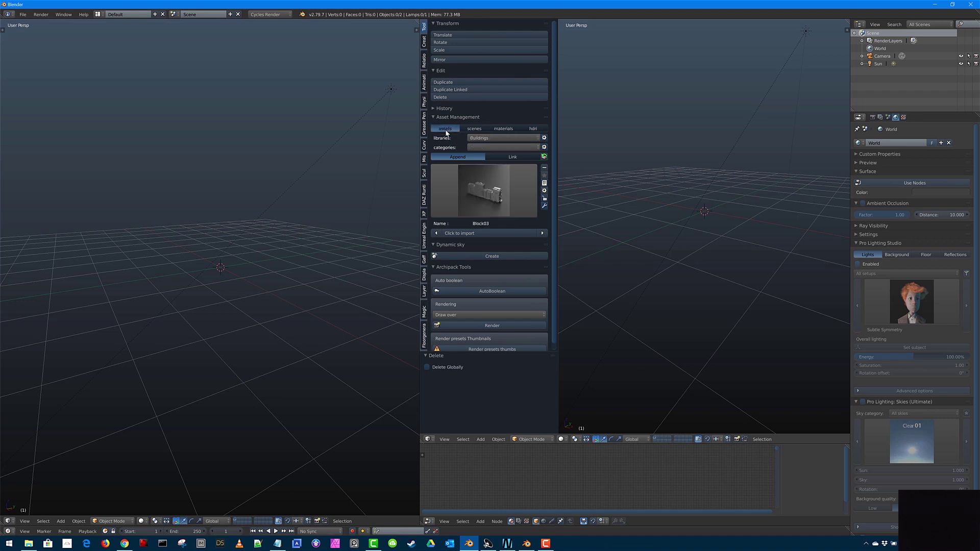
left_click(475, 148)
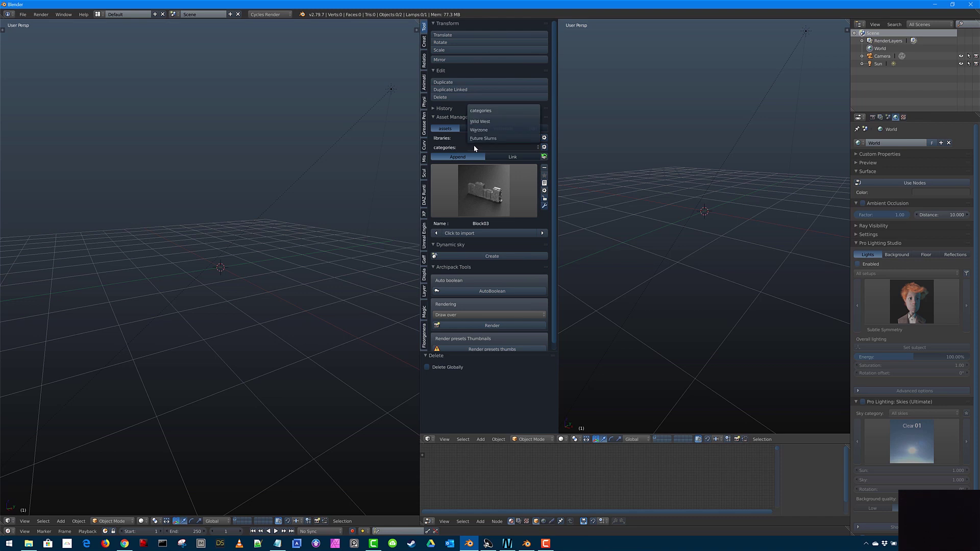
left_click(483, 138)
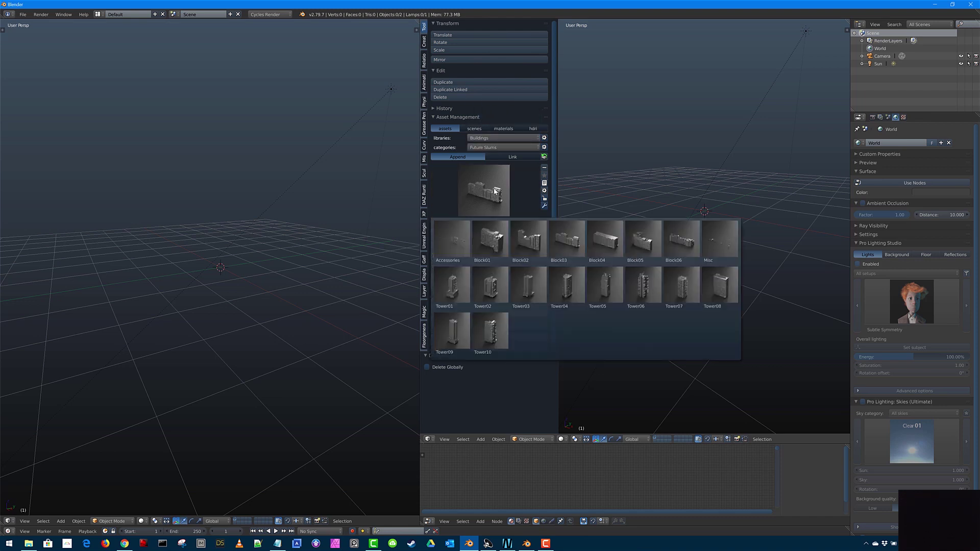
left_click(532, 286)
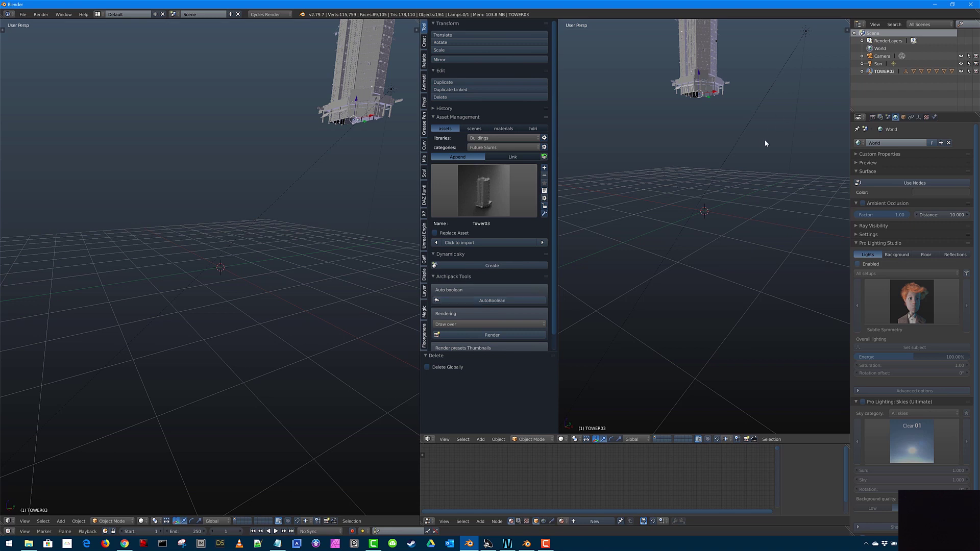
- Move the imported tower about 167 units down along the Z axis onto the grid floor
middle_click_drag(764, 145, 735, 238)
scroll(734, 234, "down", 5)
middle_click_drag(728, 312, 744, 175)
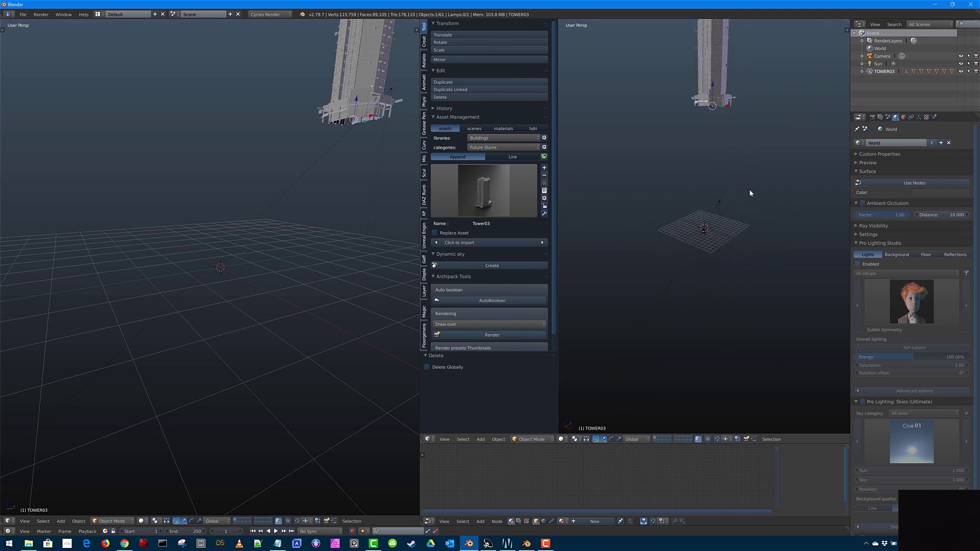
middle_click_drag(755, 153, 736, 234)
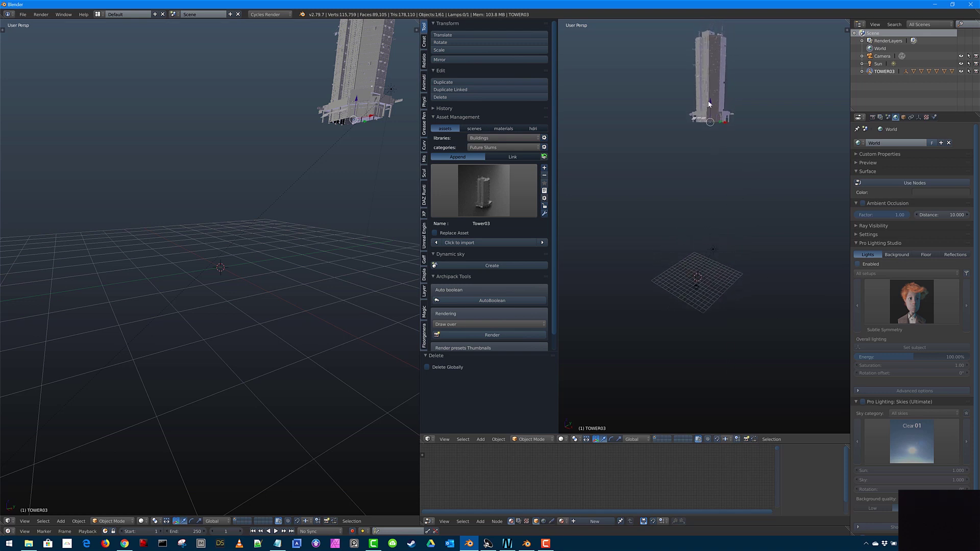
key("g")
key("z")
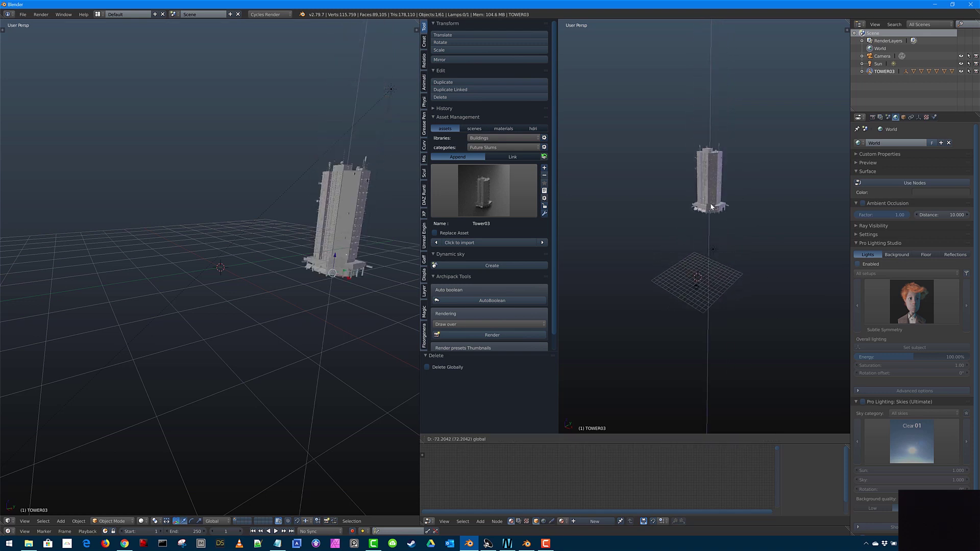
left_click(702, 276)
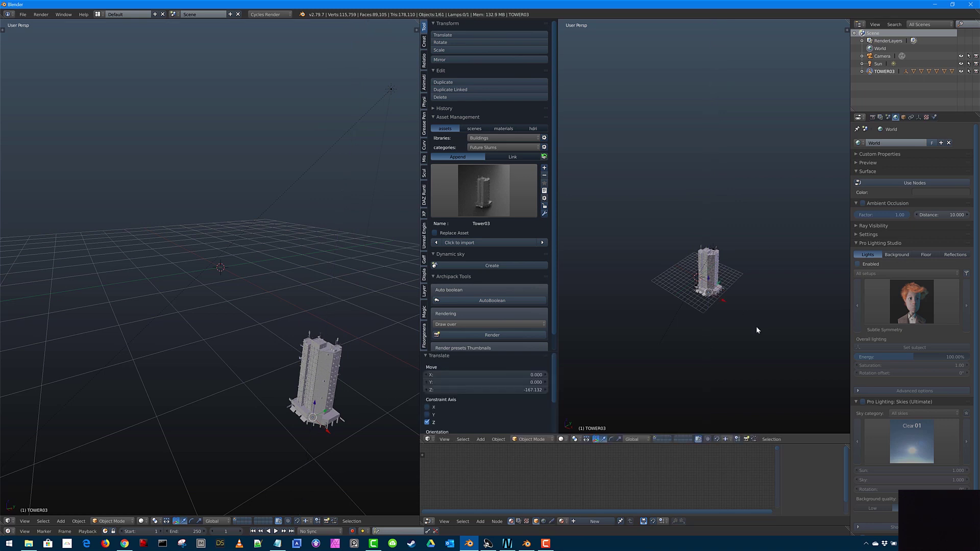
- Set the smaller viewport showing the tower to Texture shading
middle_click_drag(764, 304, 742, 327)
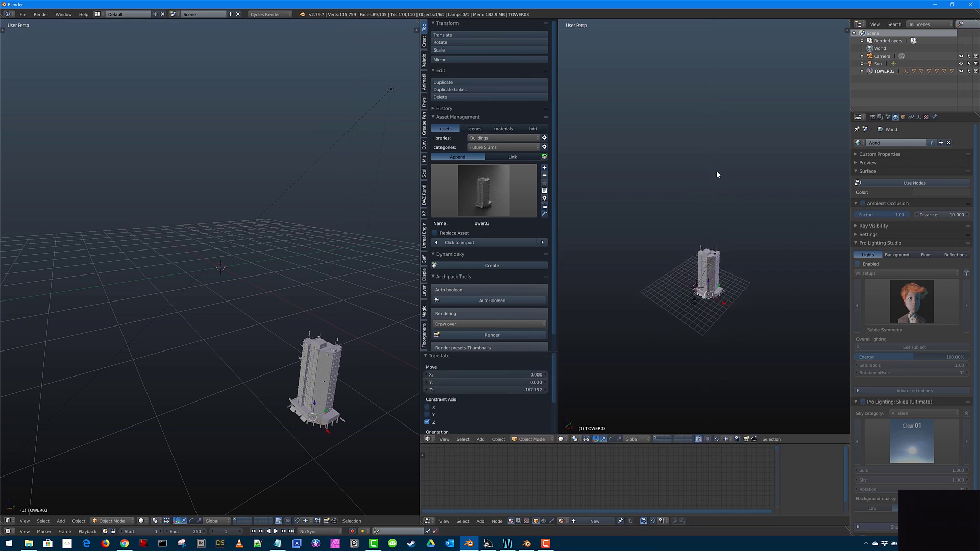
left_click(562, 440)
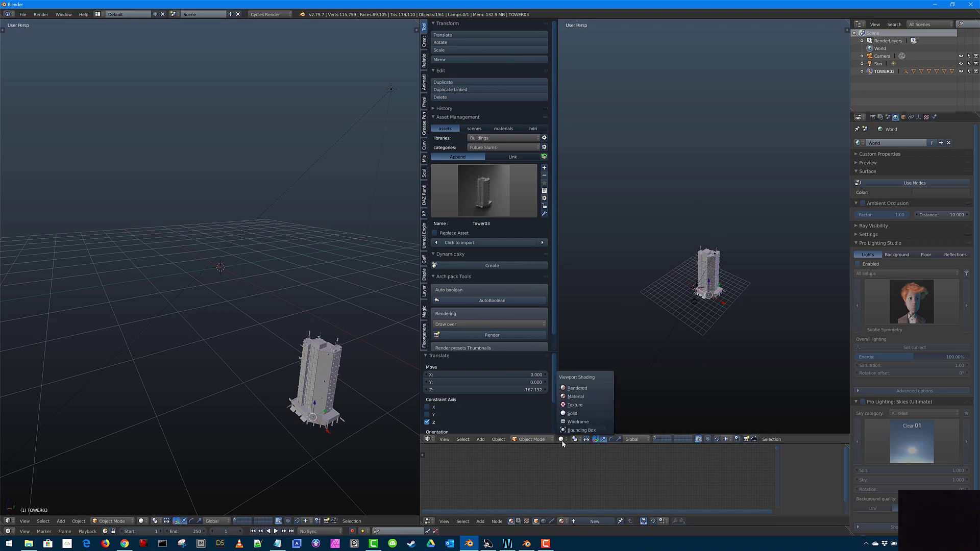
left_click(575, 406)
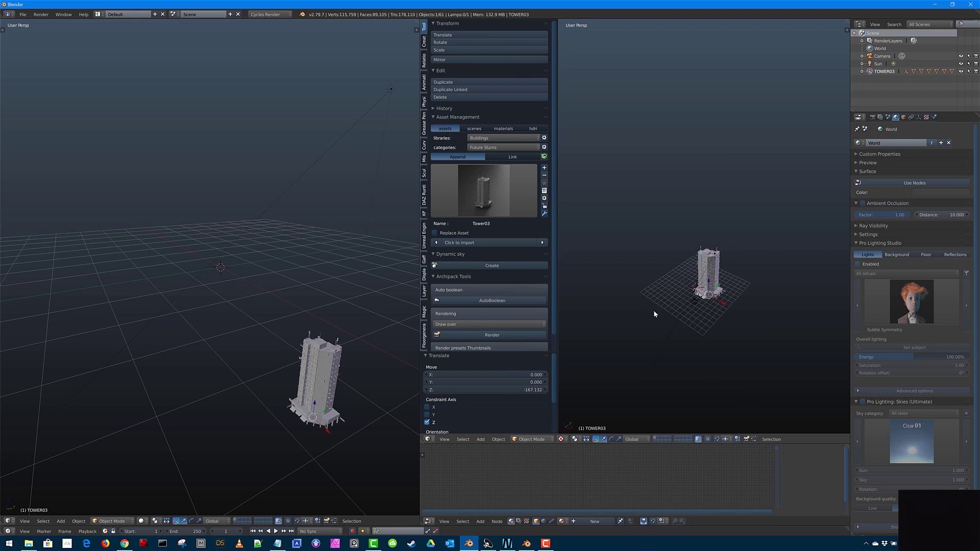
- Look through the asset categories and libraries, and check the scenes and materials asset types
left_click(485, 149)
left_click(485, 148)
left_click(495, 140)
left_click(495, 145)
left_click(474, 129)
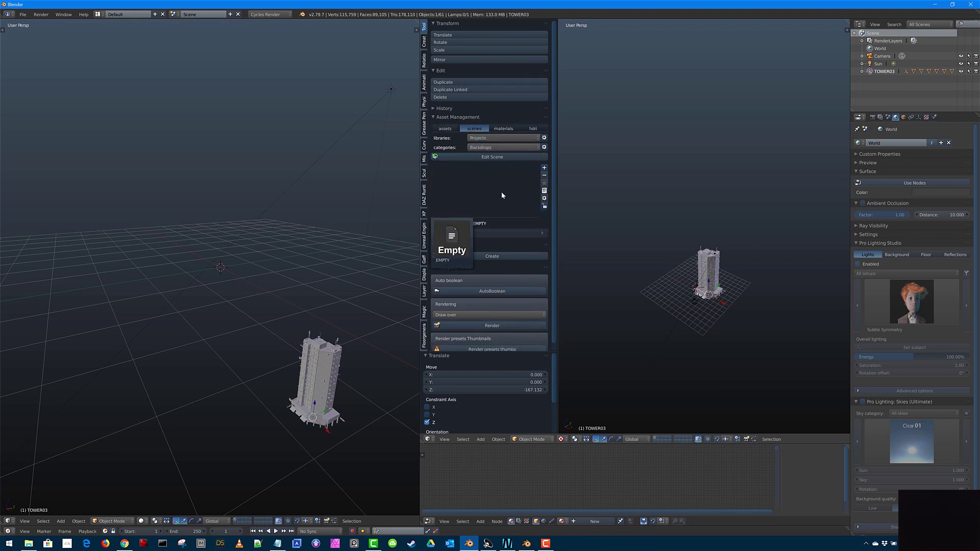
left_click(504, 128)
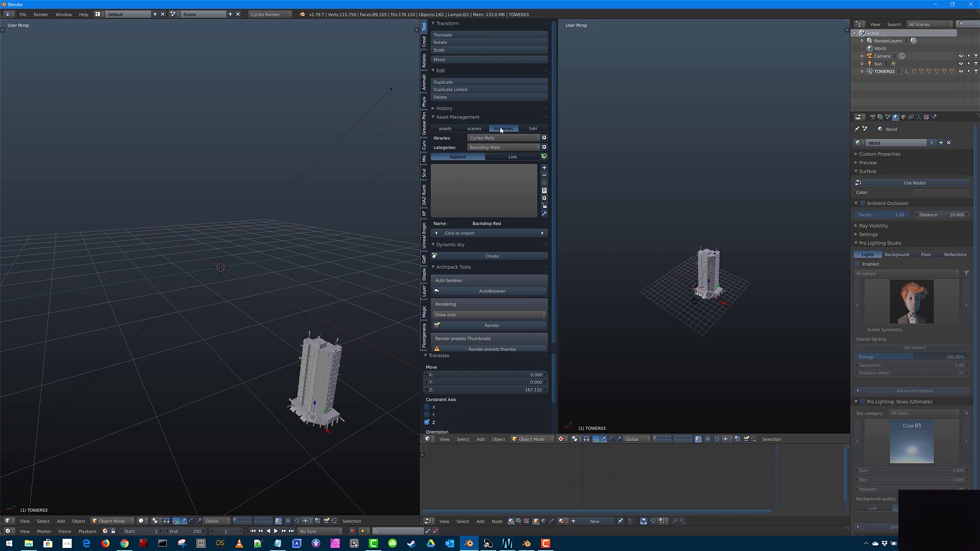
- Show and hide the options for adding or removing material libraries and categories
left_click(545, 139)
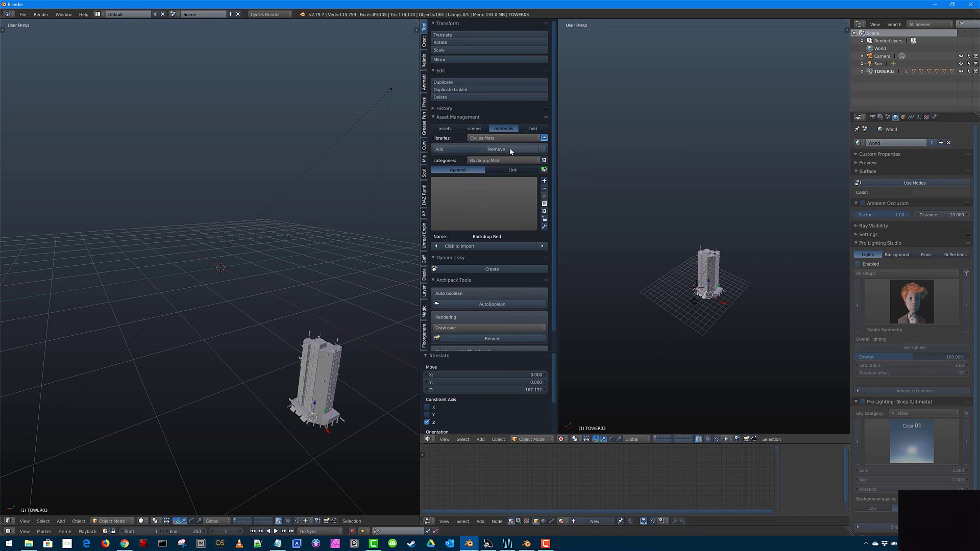
left_click(455, 211)
left_click(544, 139)
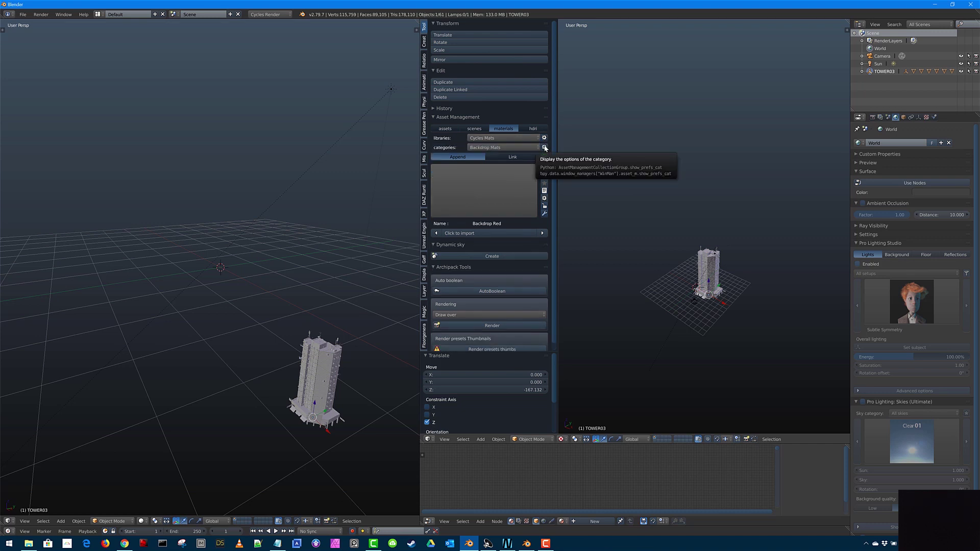
left_click(545, 148)
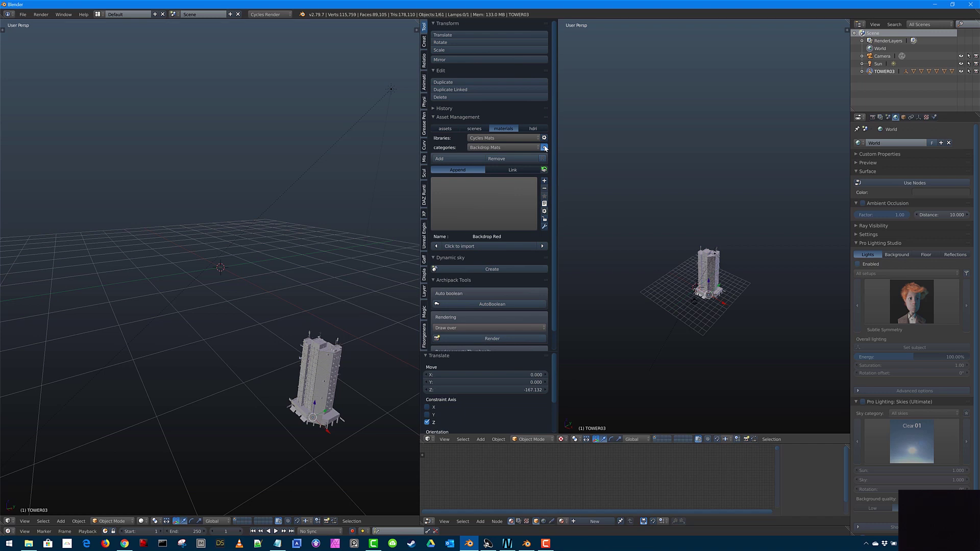
left_click(491, 139)
left_click(545, 148)
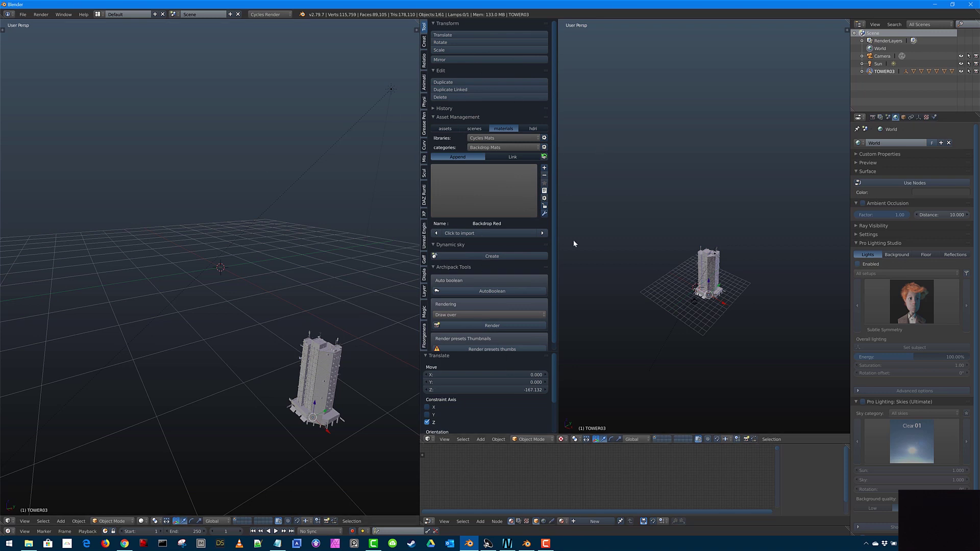
- Switch the Cycles Mats category to Ceramics and view its material thumbnails
left_click(495, 148)
left_click(486, 173)
left_click(494, 199)
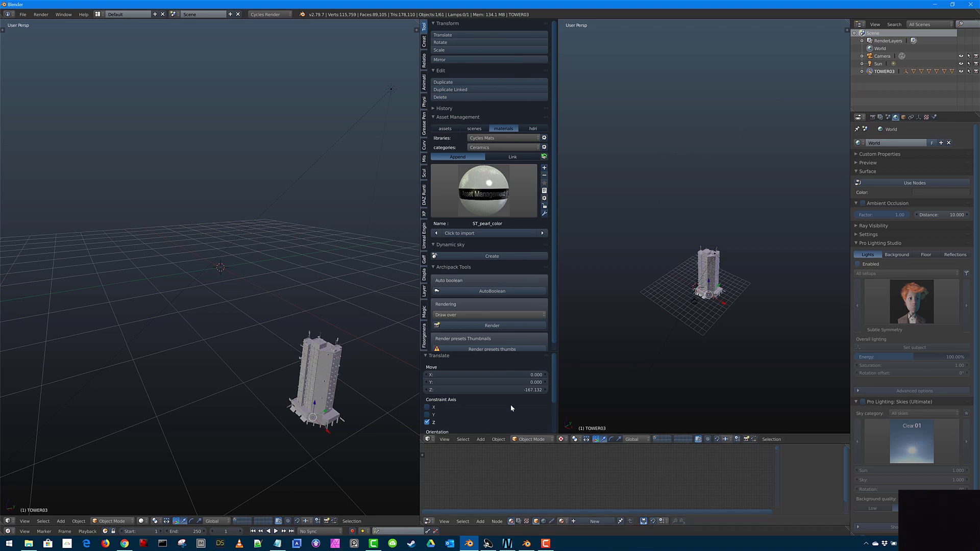
- Switch to the Blender 2.8 window and show the Asset Management add-on with its materials category tree expanded
left_click(526, 545)
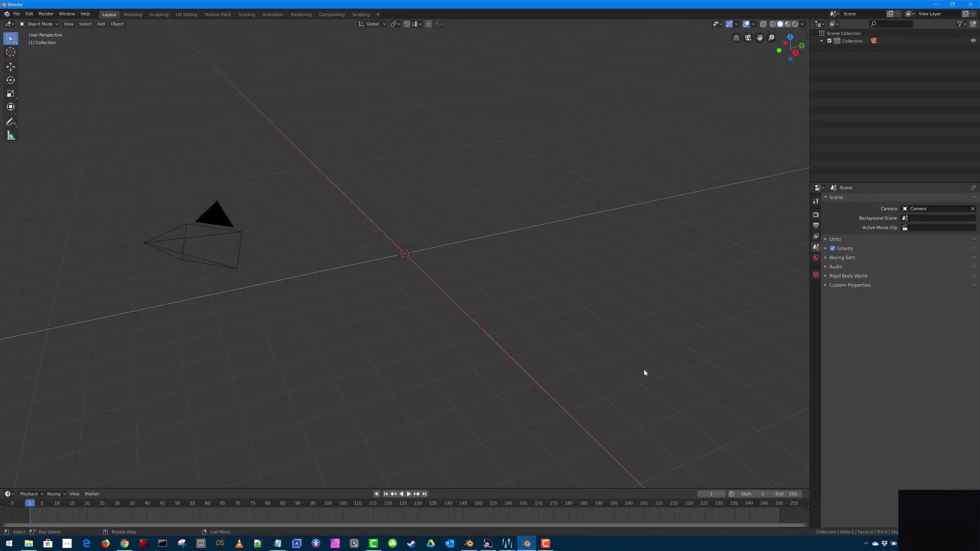
left_click(808, 37)
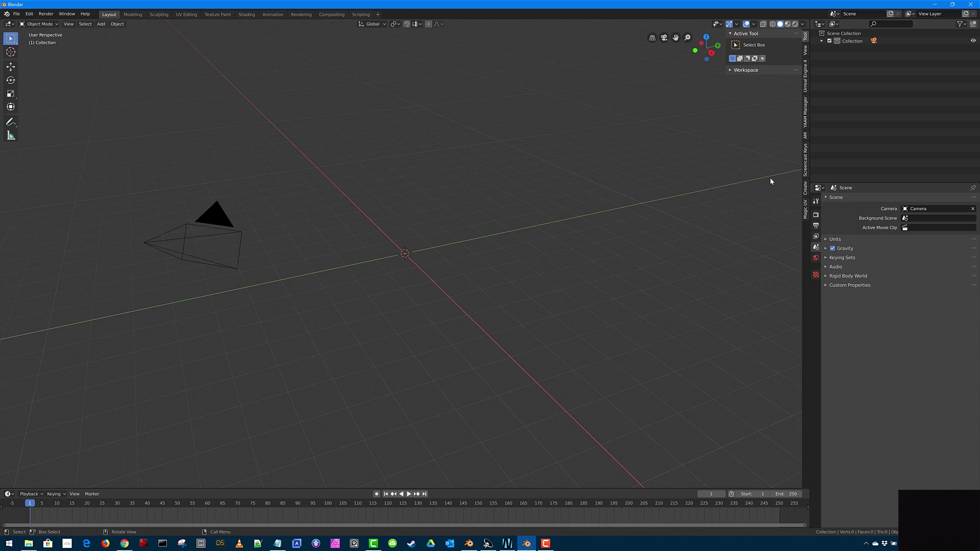
left_click(805, 135)
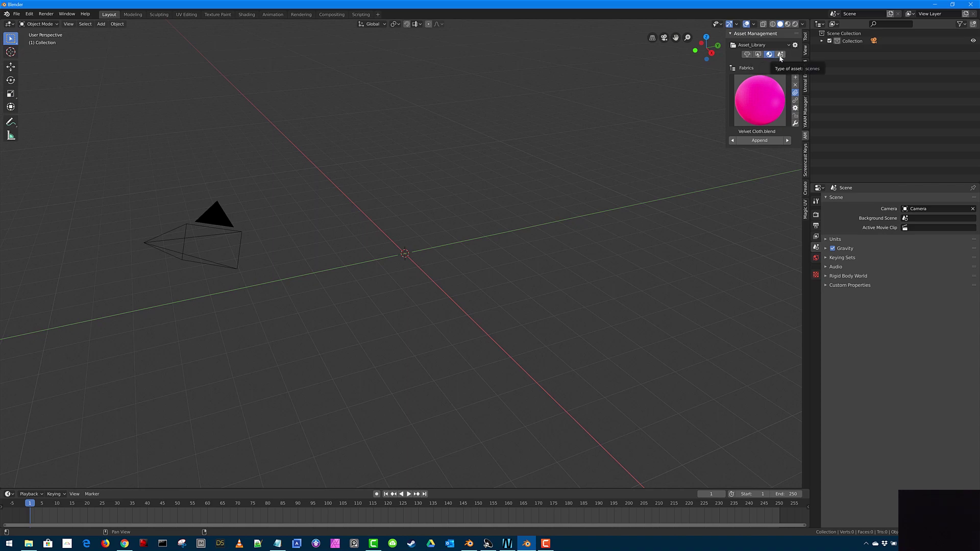
left_click(747, 69)
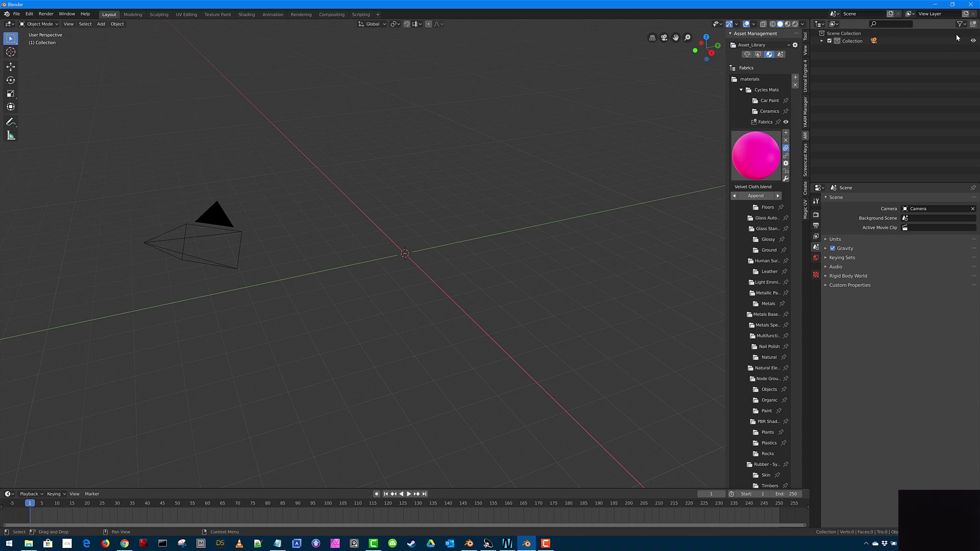
- Minimize both Blender windows to show the desktop
left_click(936, 4)
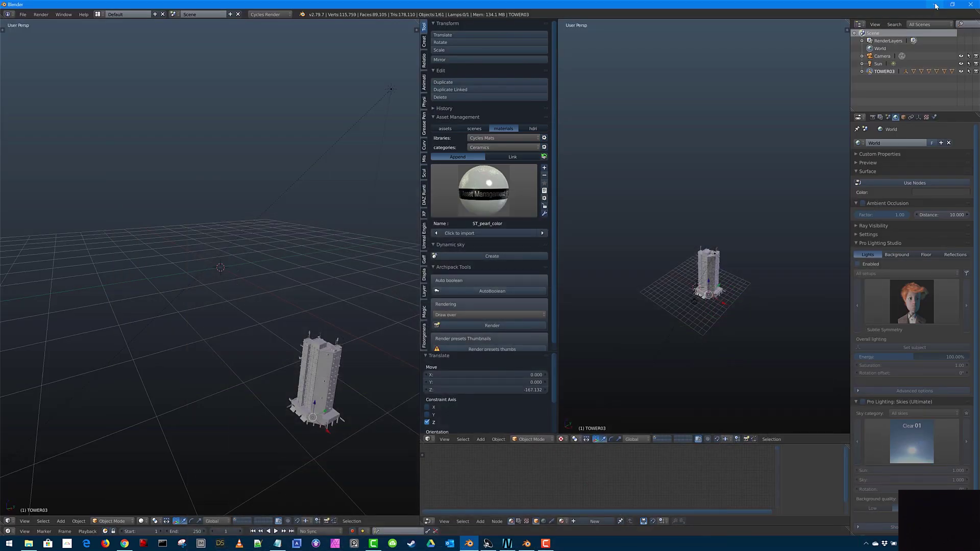
left_click(936, 5)
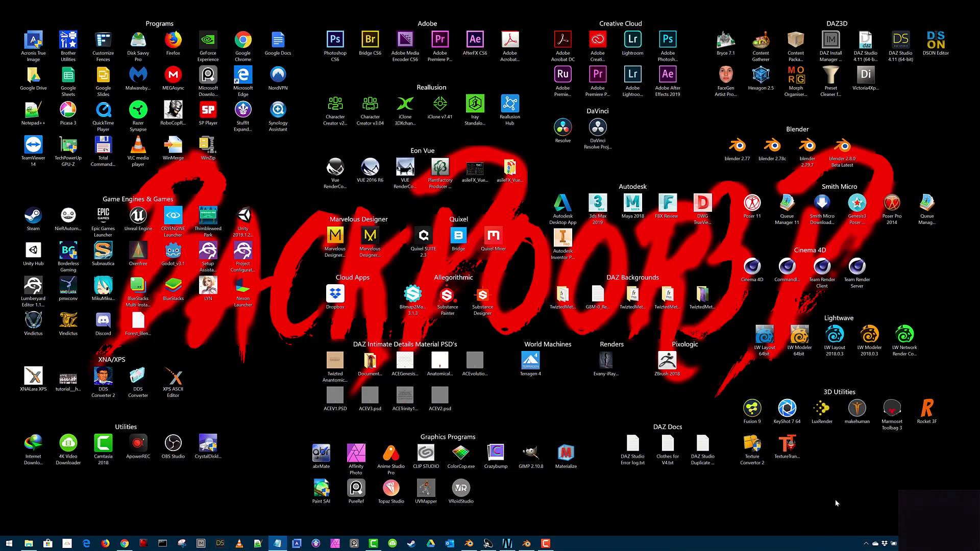